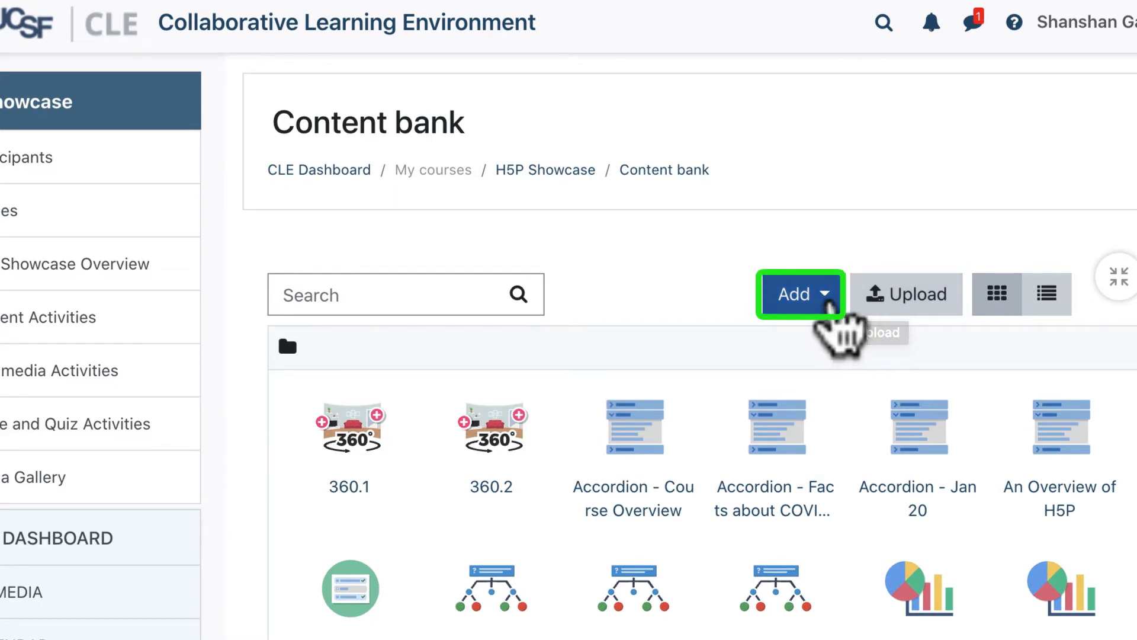
Start a new Virtual Tour (360) content item in the content bank
click(826, 308)
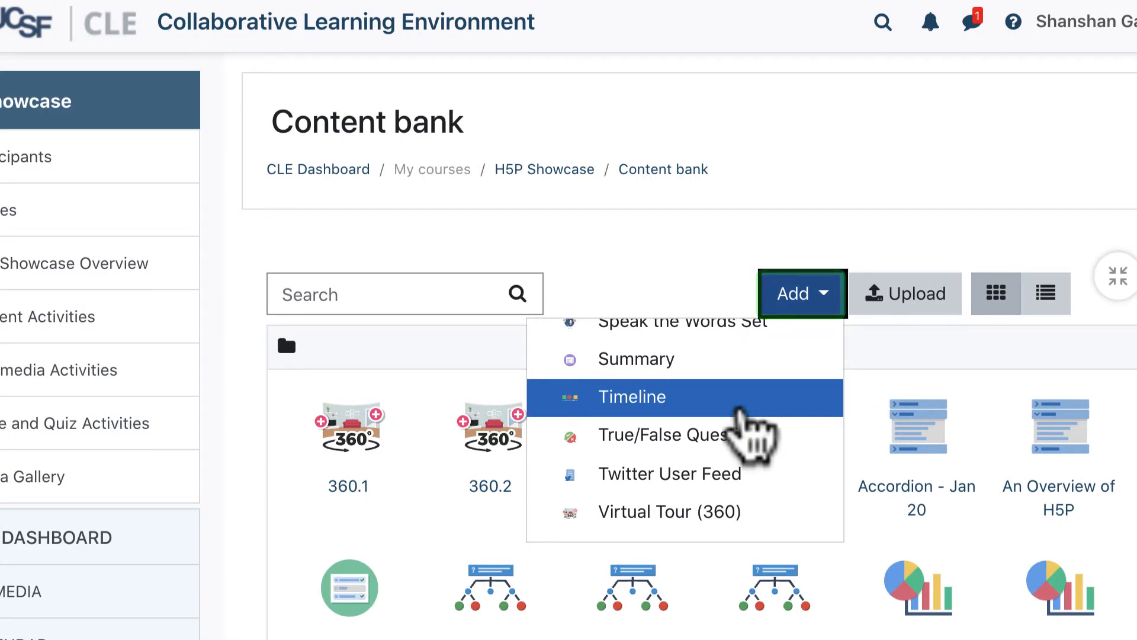
scroll(751, 444, down, 2)
scroll(744, 432, down, 1)
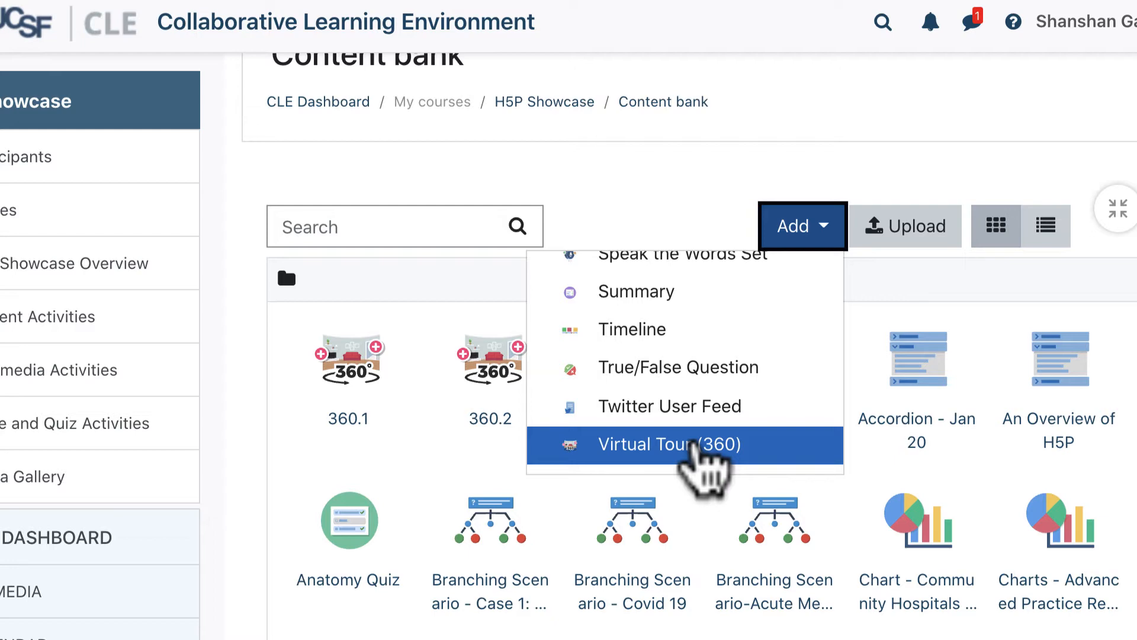
click(694, 446)
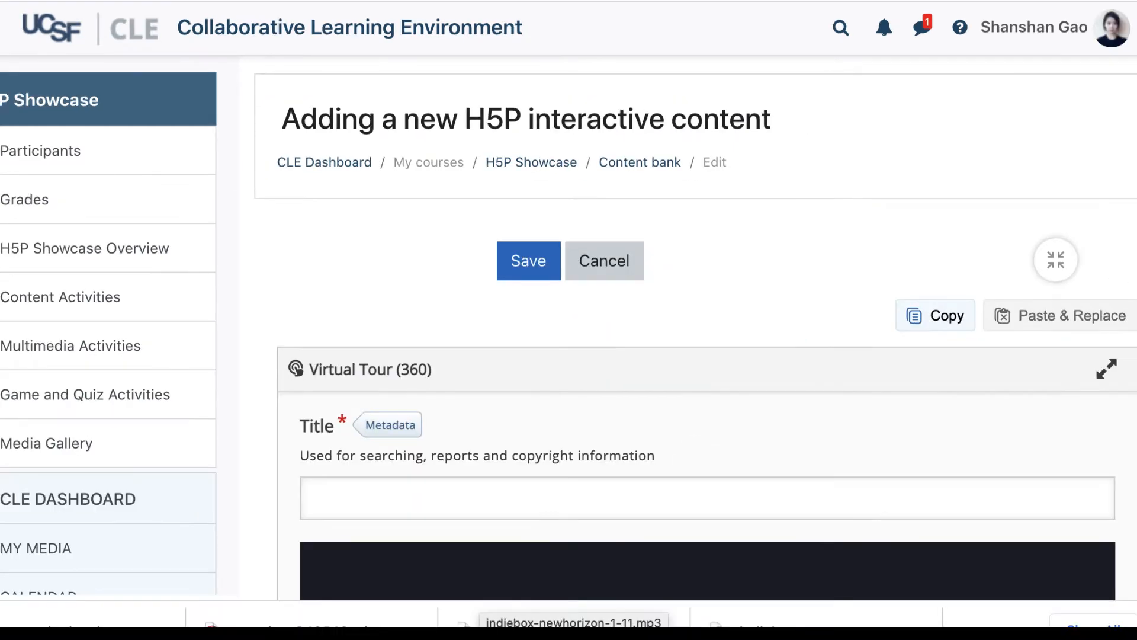
Title the tour "Virtual tour (360)-Discovering occupational and environmental health risk to nurses and patients"
scroll(589, 571, down, 3)
click(377, 424)
text(Virtual tour (360)-Discovering occupational and environmental health risk to nurses and patients)
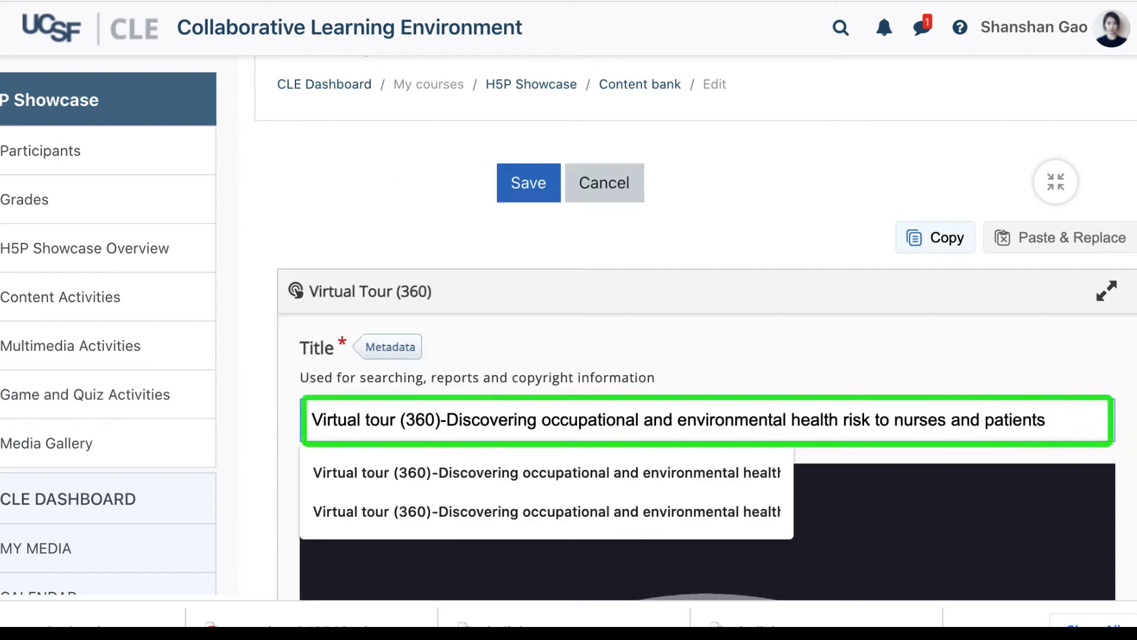
click(634, 330)
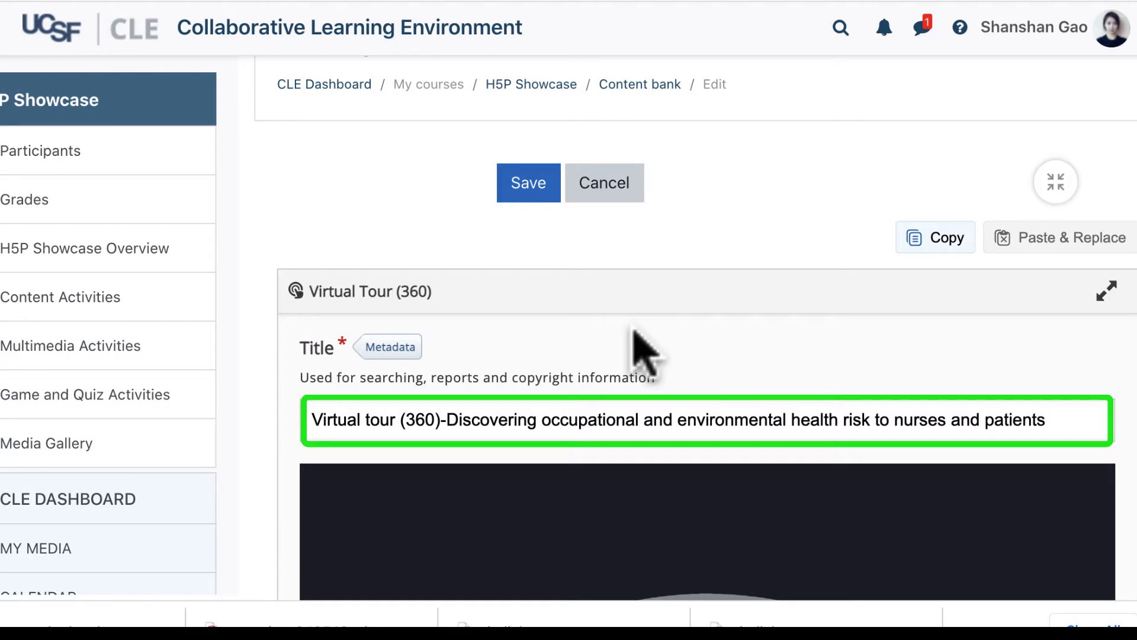
Add the tour's first scene as a 360 image scene titled "SimLab 1"
scroll(633, 330, down, 5)
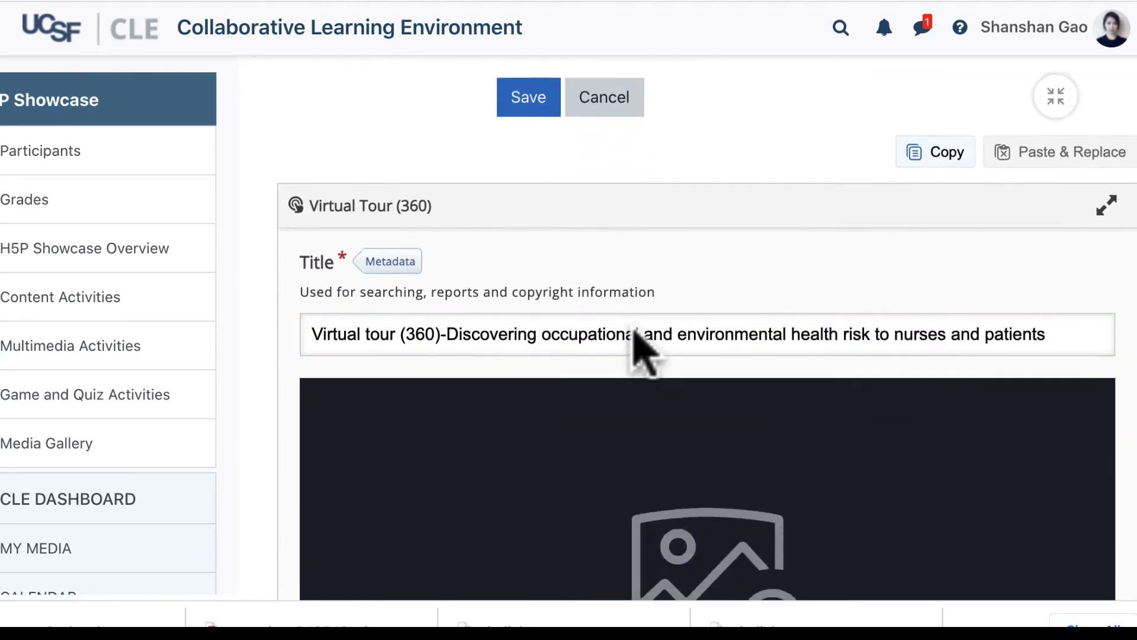
scroll(645, 349, down, 10)
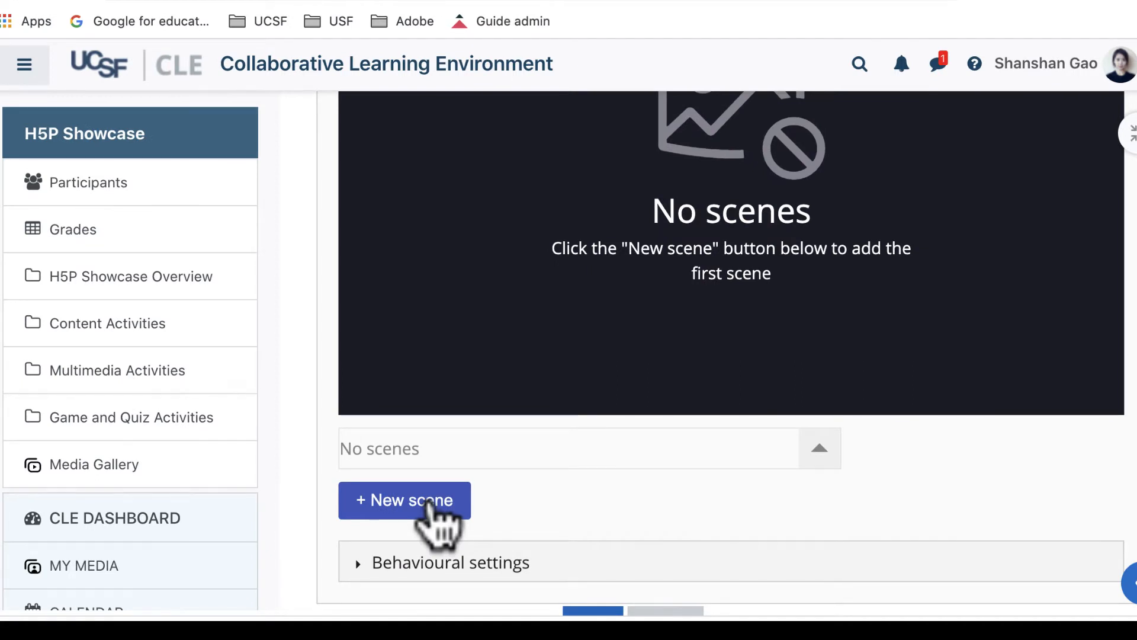
click(431, 502)
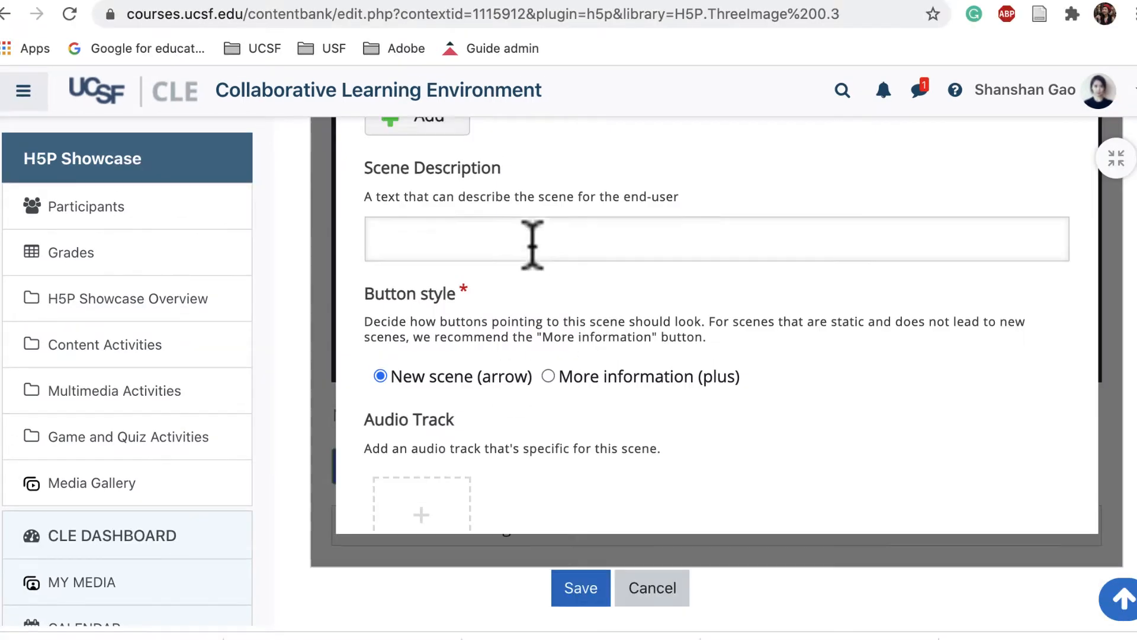
scroll(536, 255, up, 7)
scroll(540, 264, down, 1)
click(450, 393)
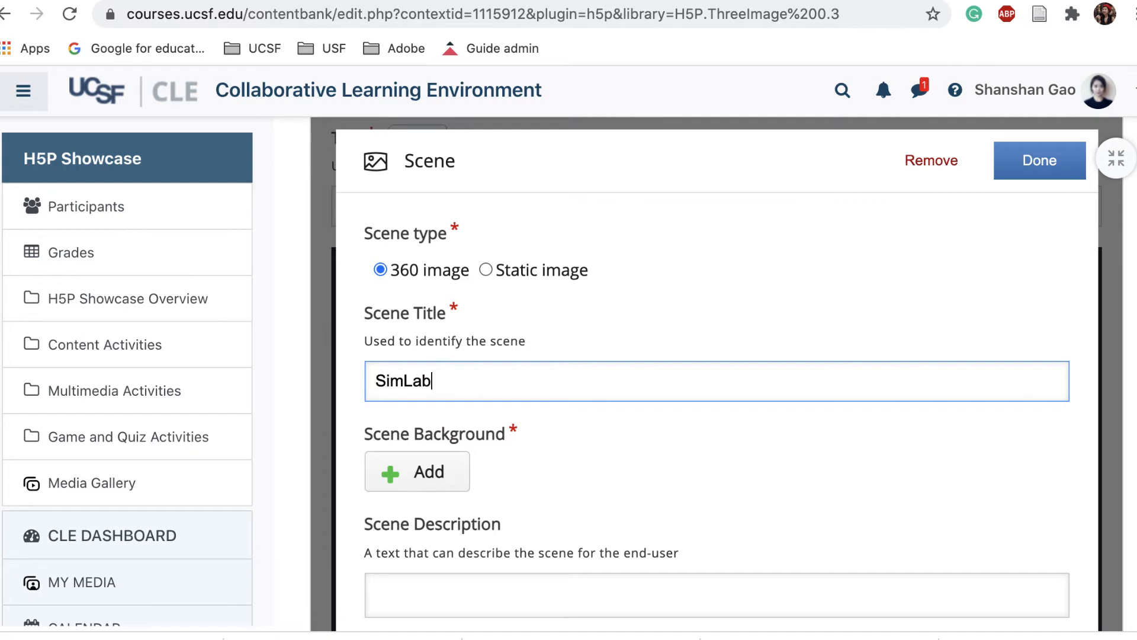
text(SimLab 1)
Upload the SimLab .jpg image as the scene background
click(429, 479)
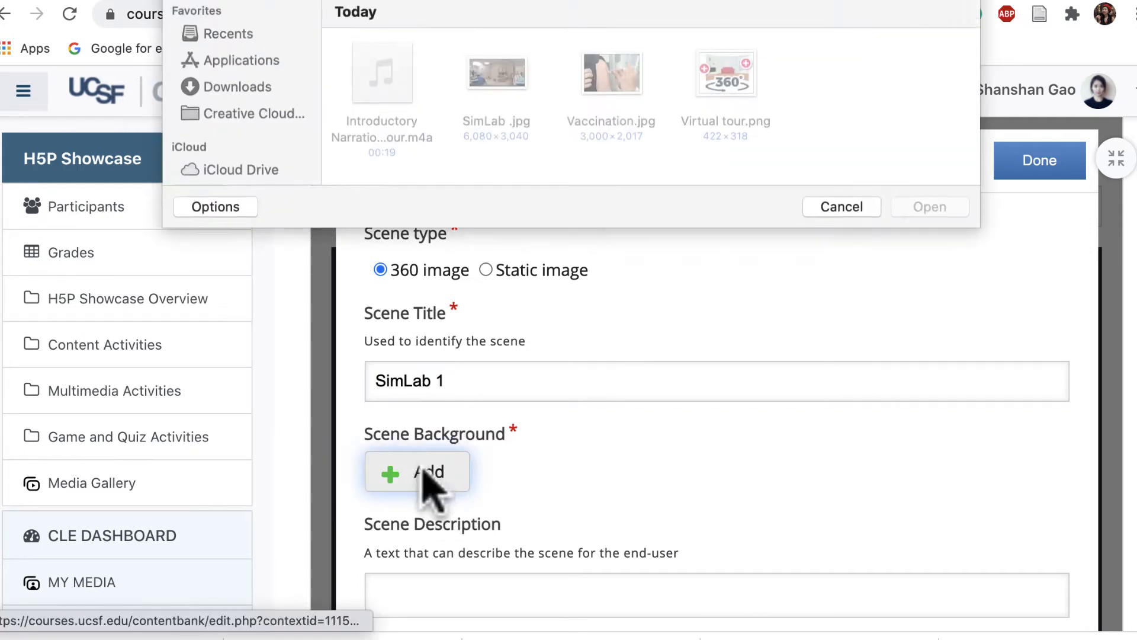
click(493, 89)
click(915, 207)
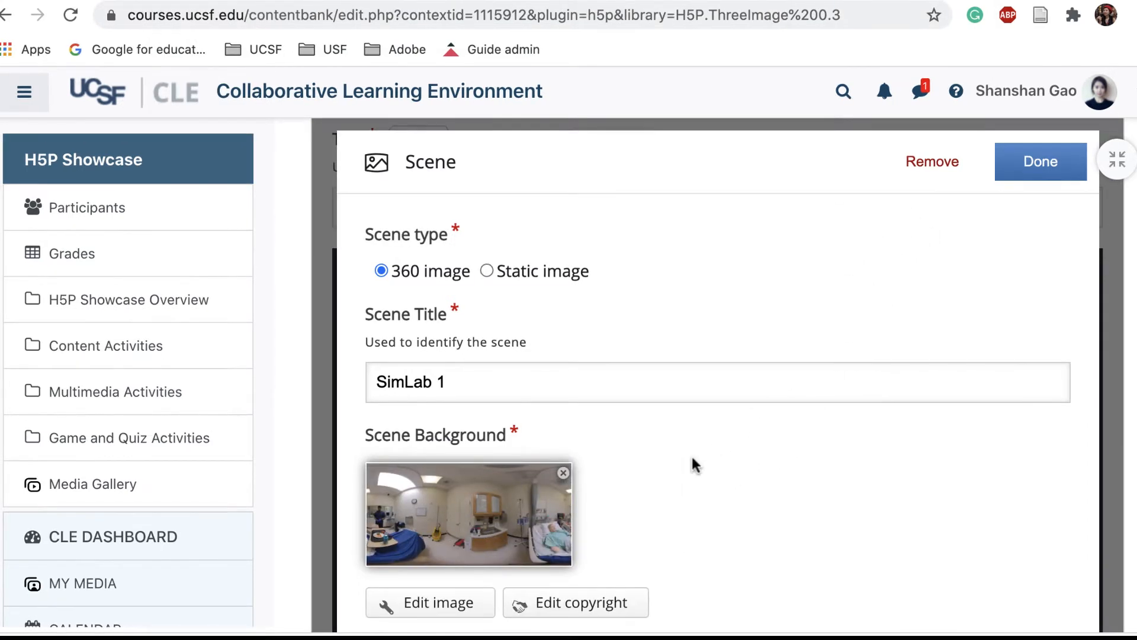
Keep the New scene (arrow) button style, upload the introductory narration m4a file as the scene's audio track, and finish the scene settings
scroll(693, 460, down, 3)
scroll(691, 465, down, 1)
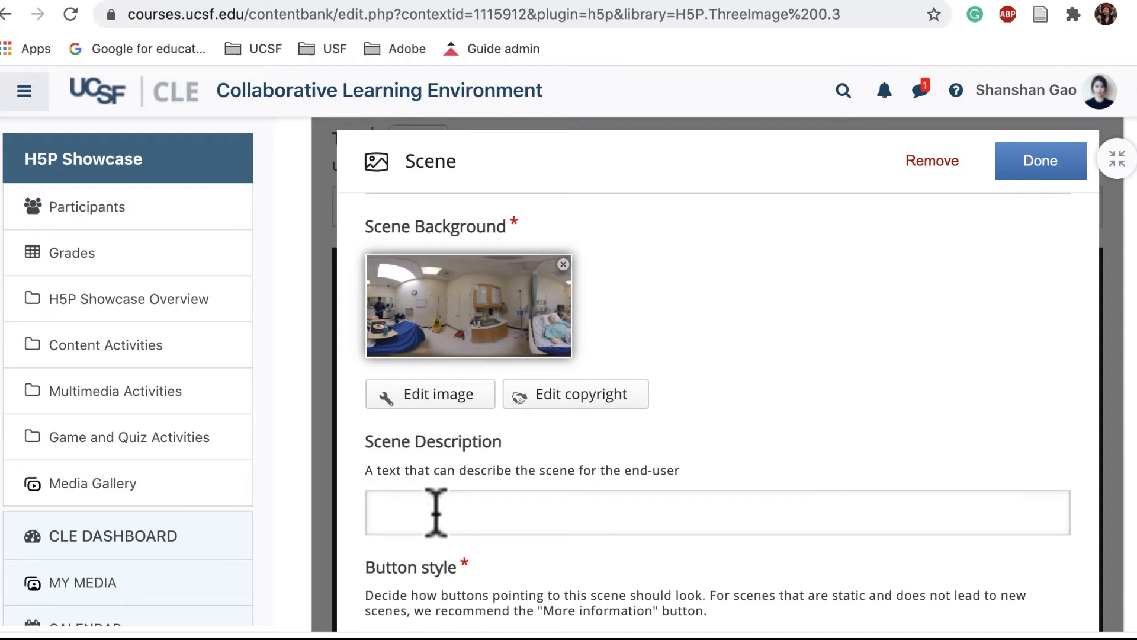
scroll(713, 414, down, 5)
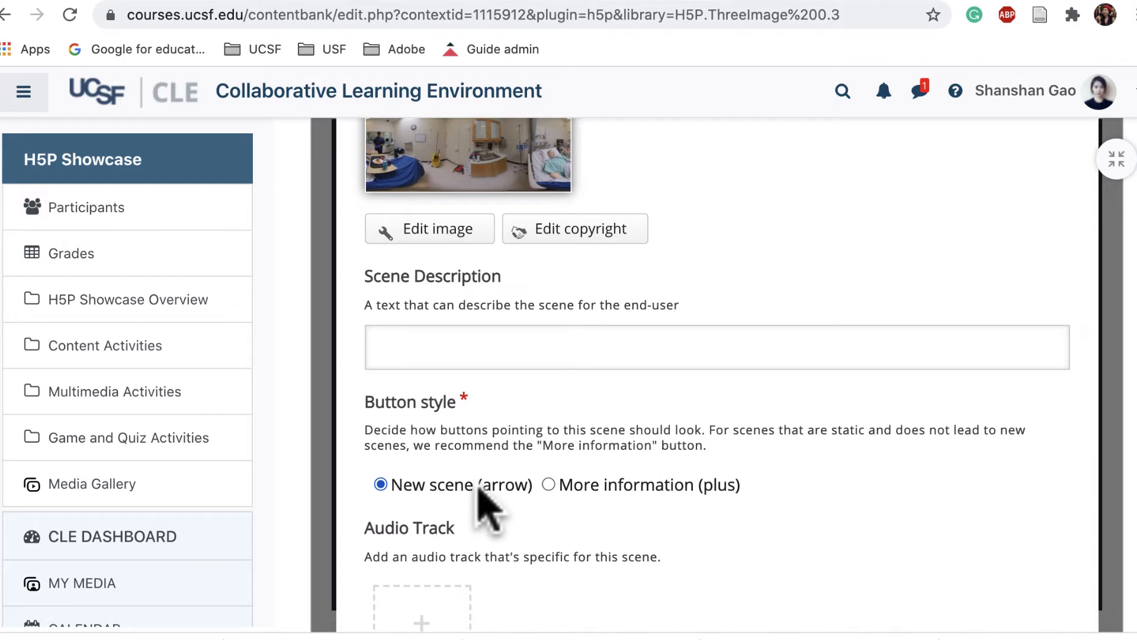
scroll(478, 493, down, 3)
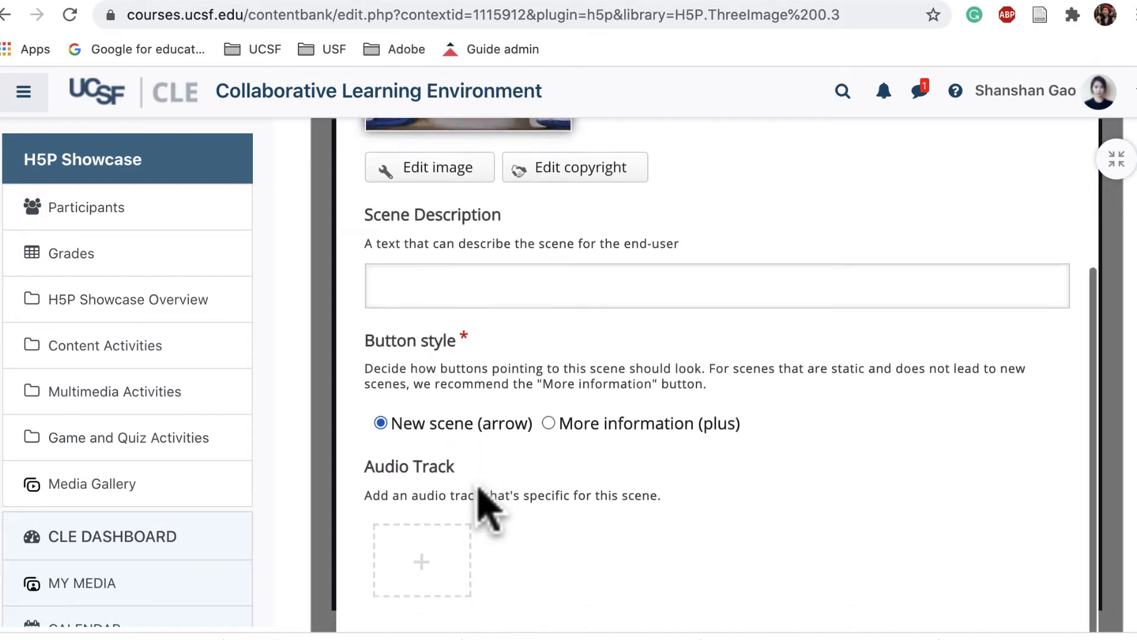
click(419, 548)
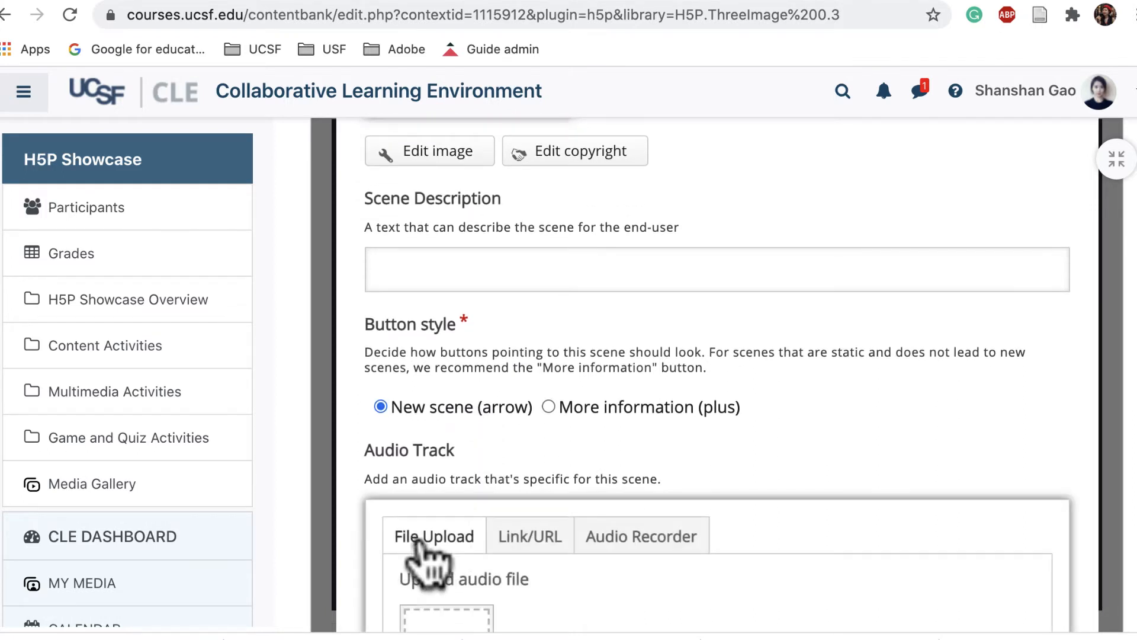
scroll(436, 574, down, 1)
click(447, 616)
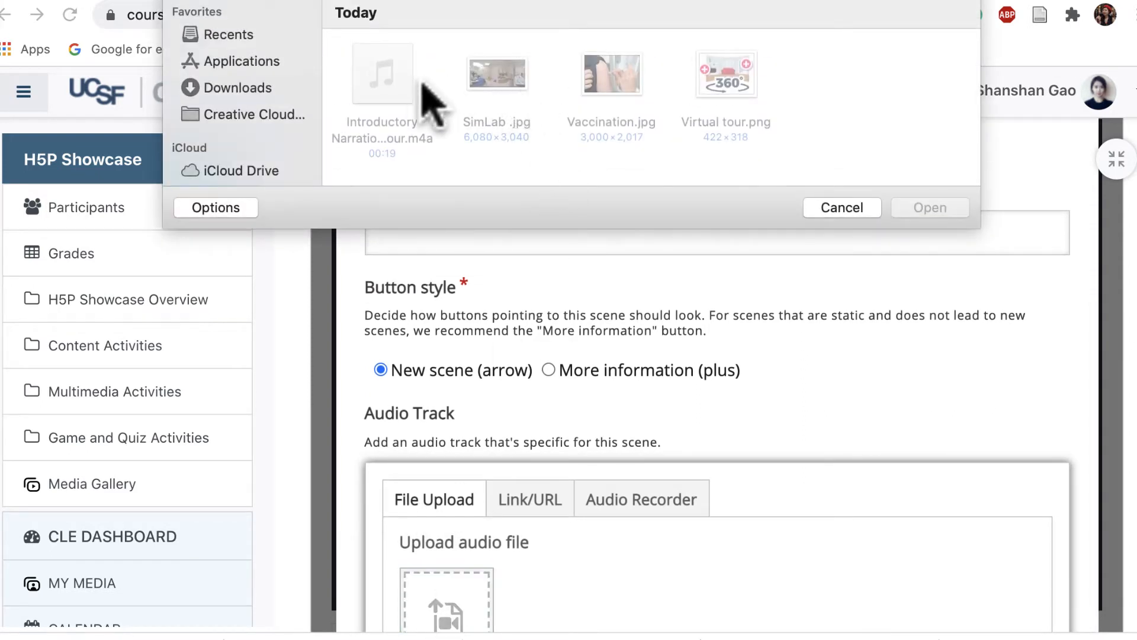
click(382, 73)
click(920, 208)
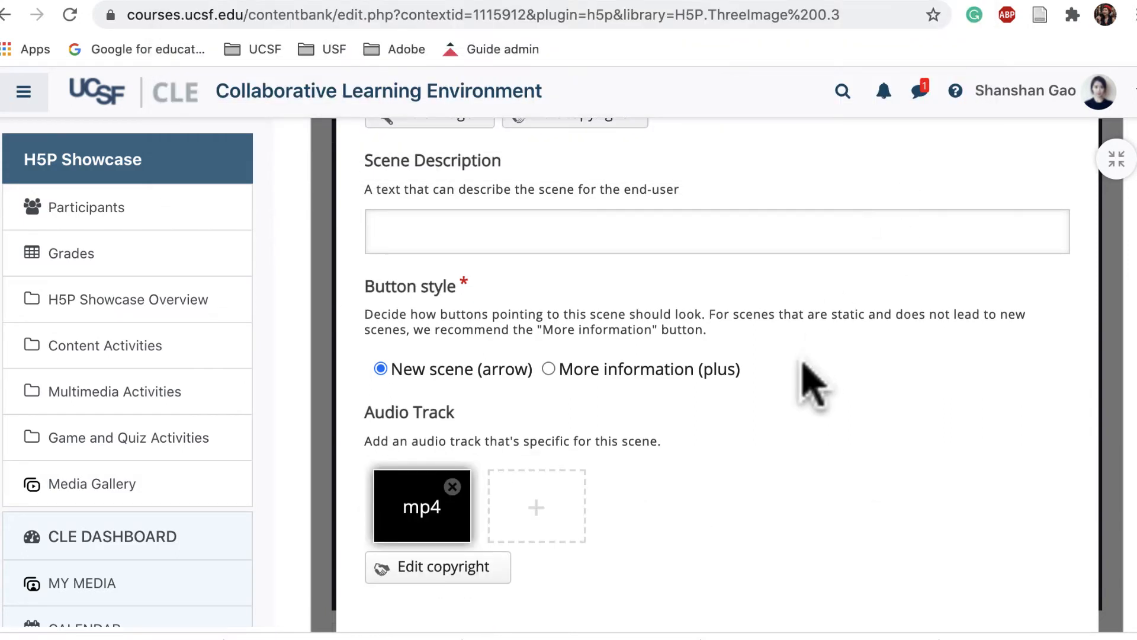
scroll(779, 446, down, 1)
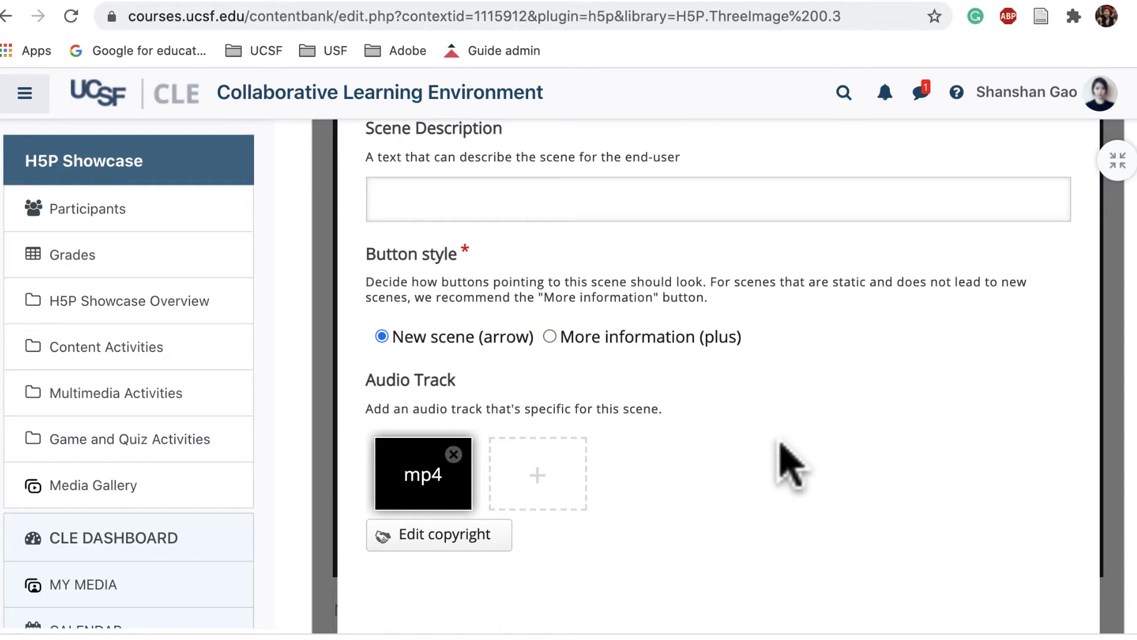
scroll(791, 468, up, 10)
scroll(838, 460, up, 1)
click(1029, 233)
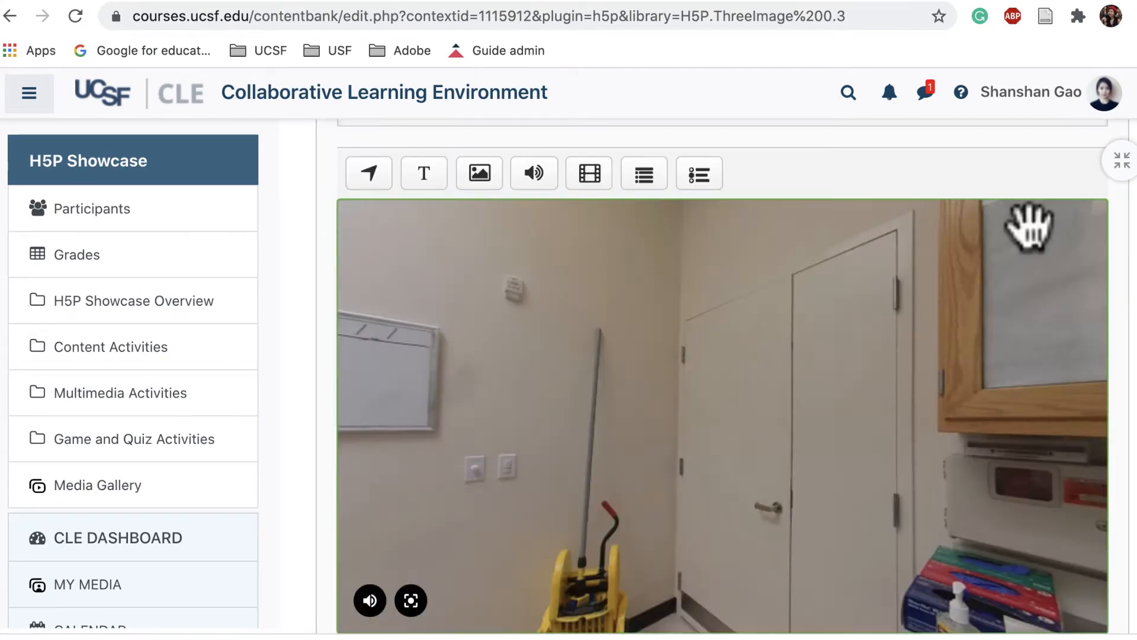
Rotate the SimLab 1 scene to face the nurse behind the patient bed and set that view as the starting position
scroll(987, 287, down, 1)
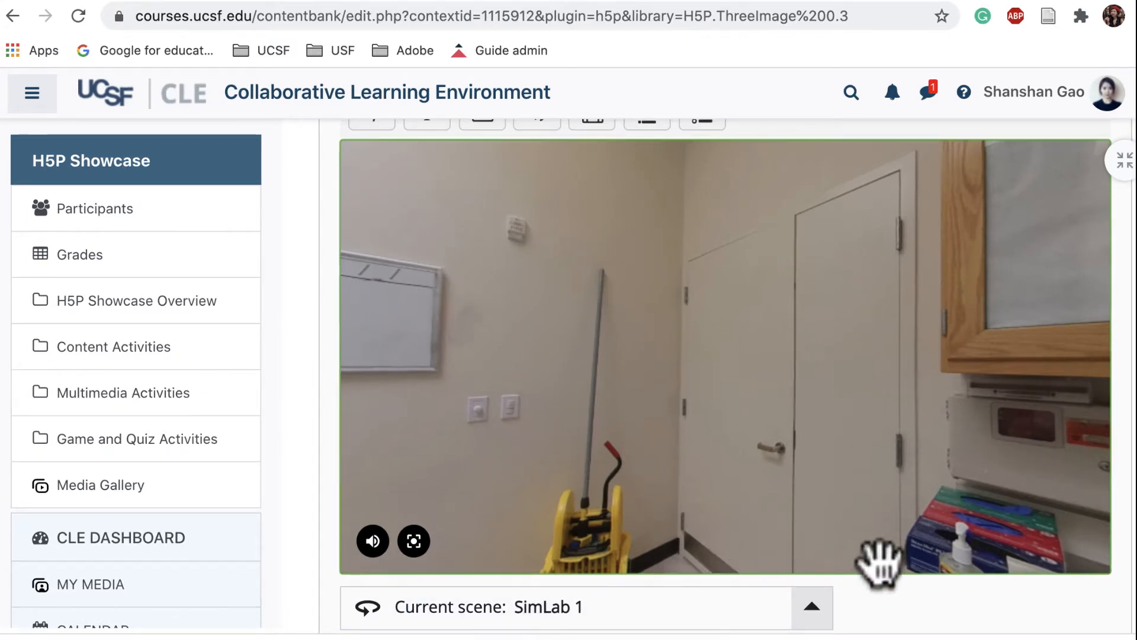
drag(730, 533, 1049, 418)
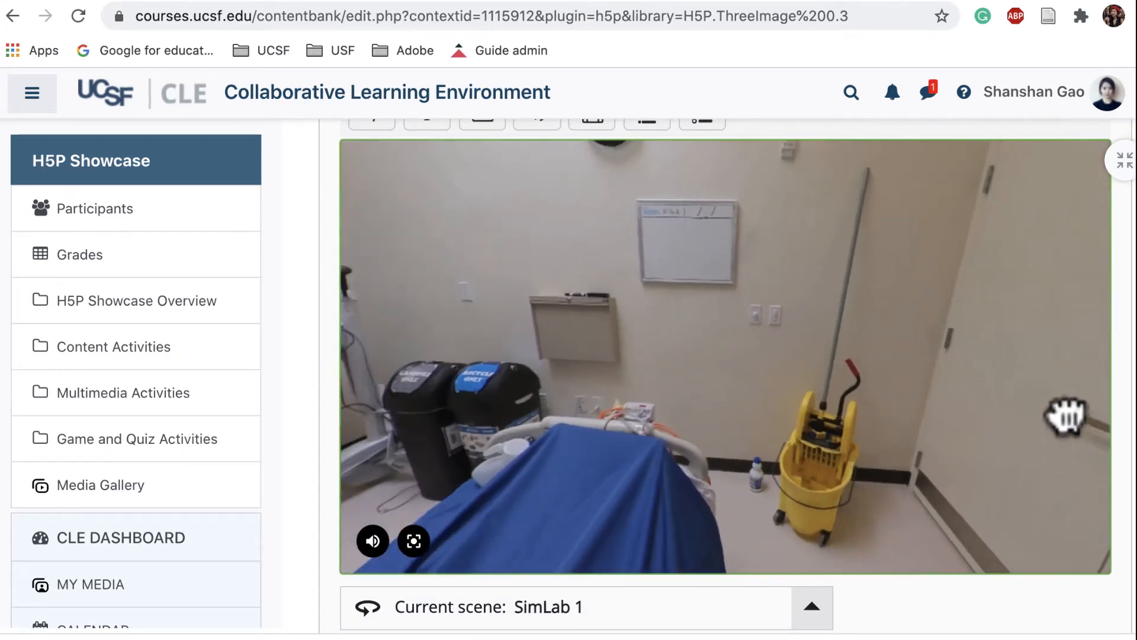
drag(942, 403, 1136, 368)
drag(921, 397, 966, 398)
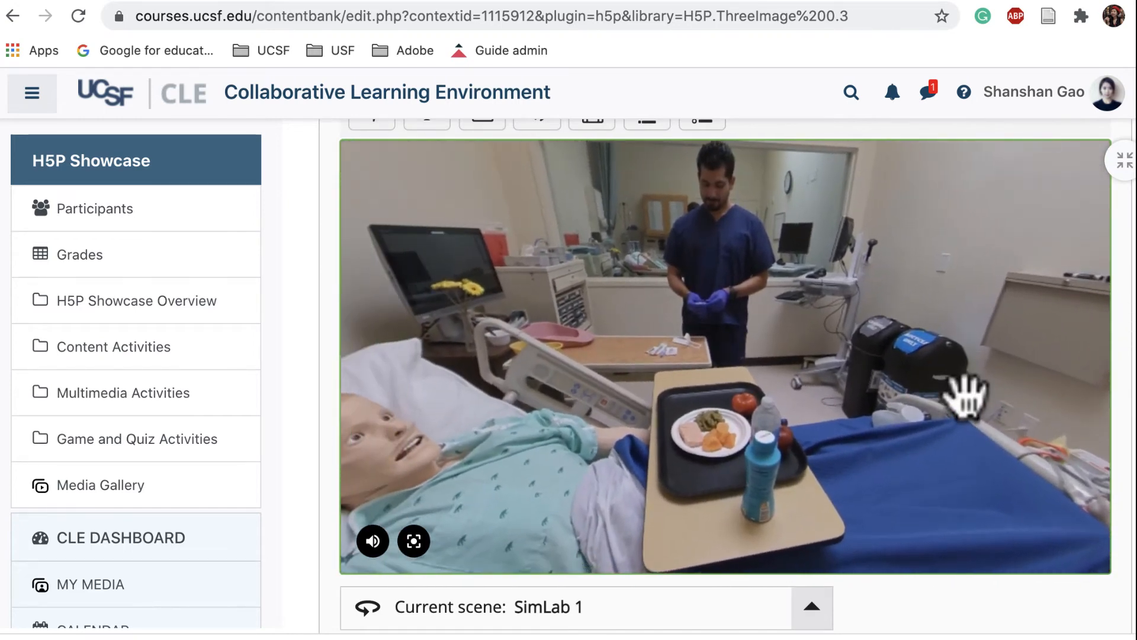
scroll(1015, 459, down, 2)
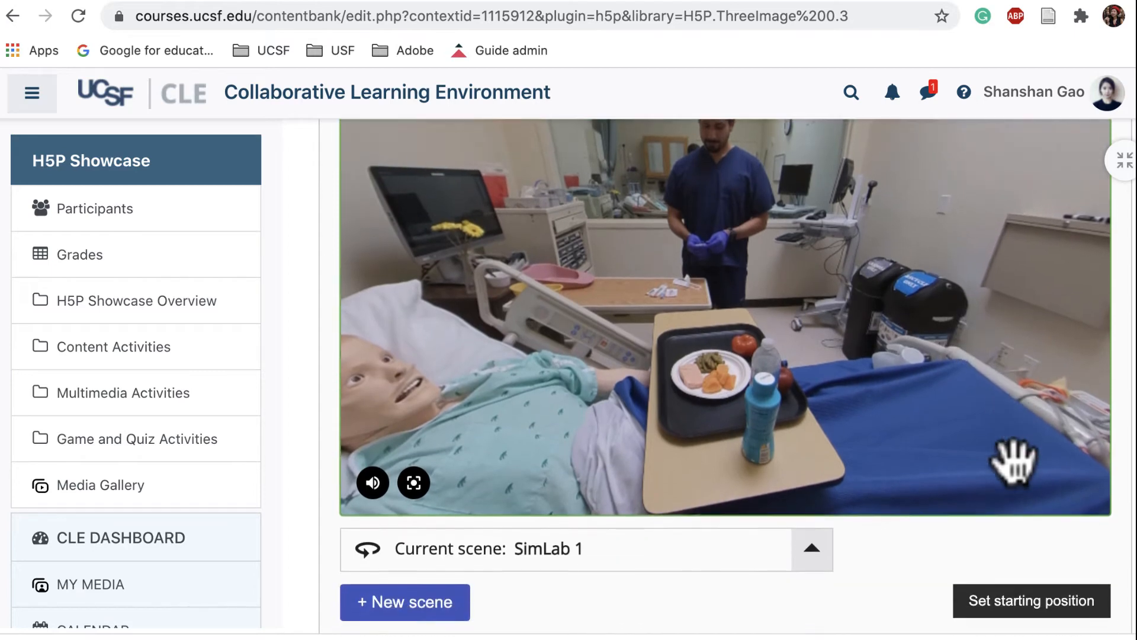
click(1017, 610)
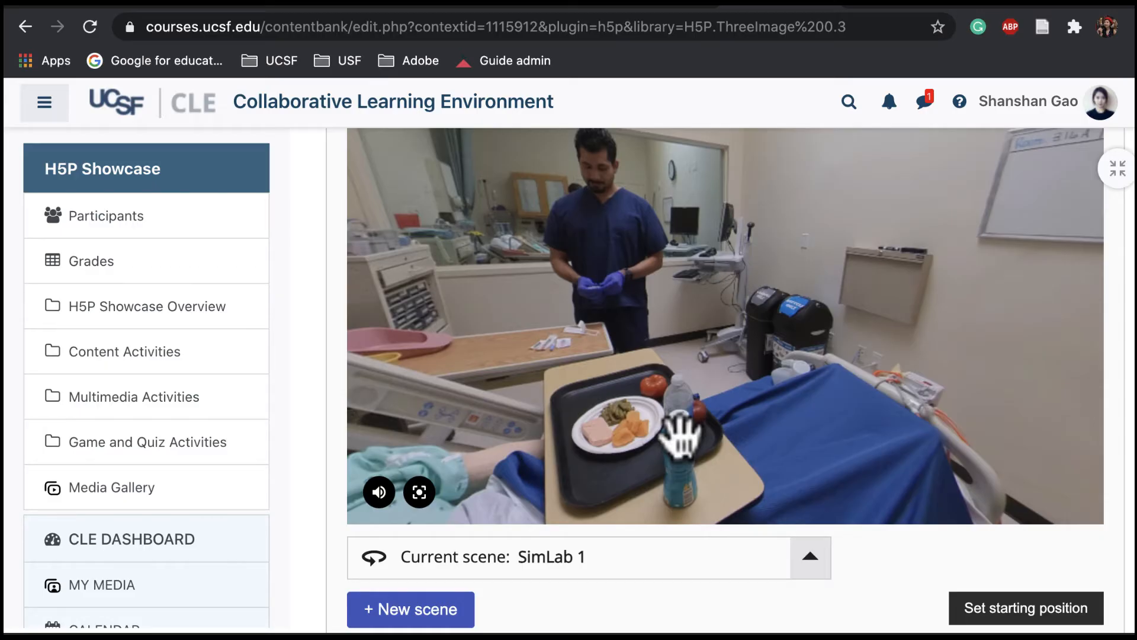
Add a text hotspot headed "Nursing Occupation" with the sentence on nurses' adult onset asthma diagnoses, and place it on the nurse
scroll(754, 424, up, 2)
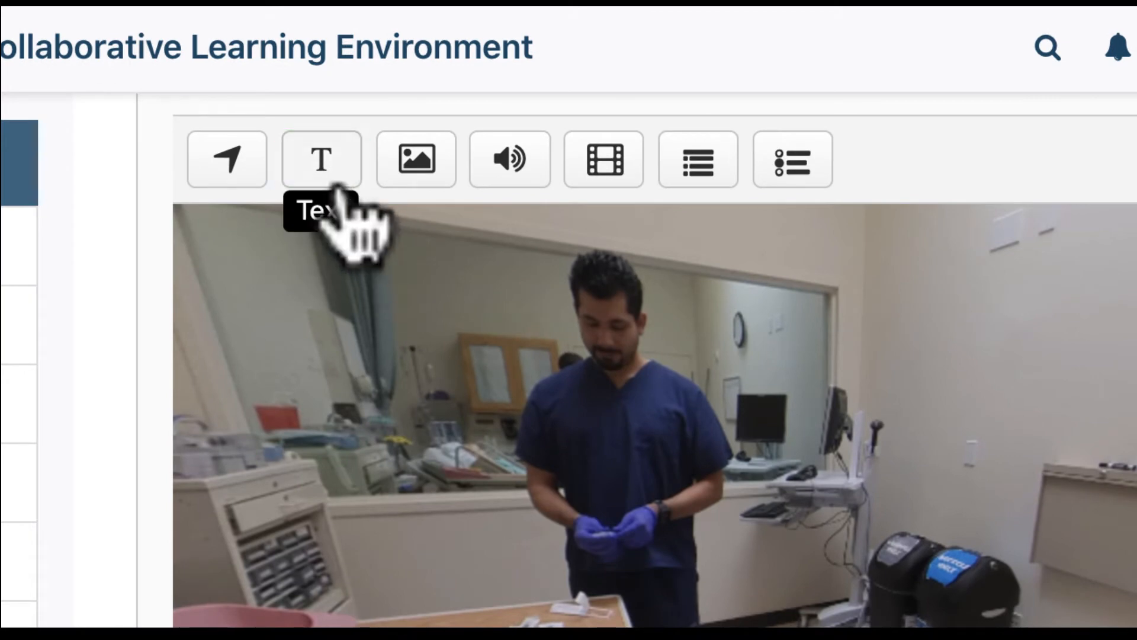
click(324, 178)
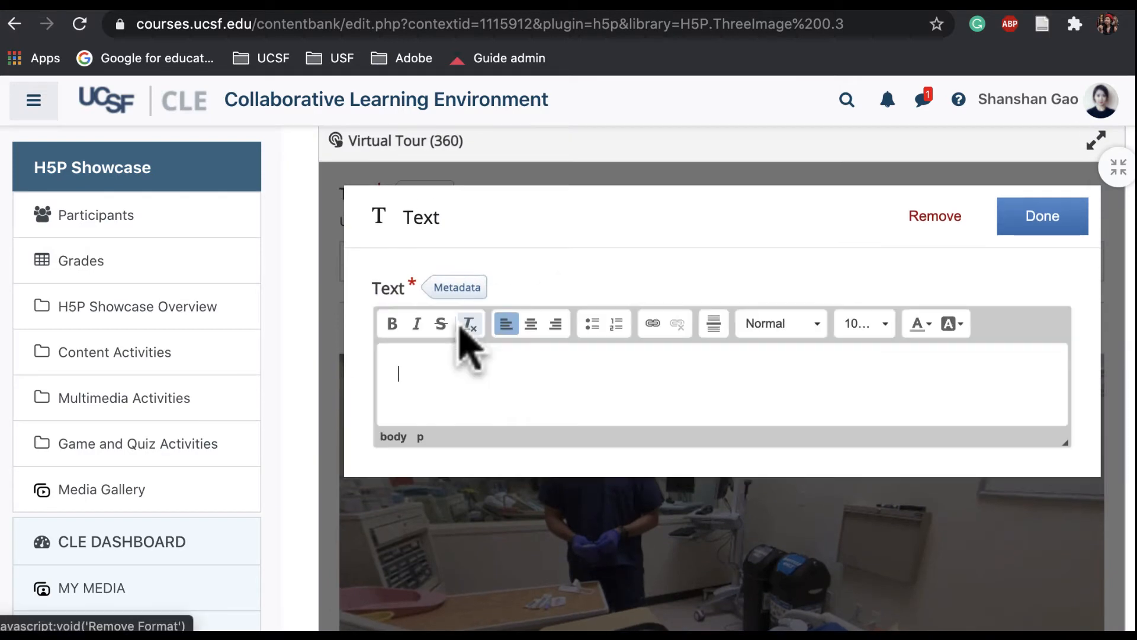
text(Nursing Occupation Nurses are the second highest employee category in the US to receive a diagnosis of adult onset asthma – second only to janitors.)
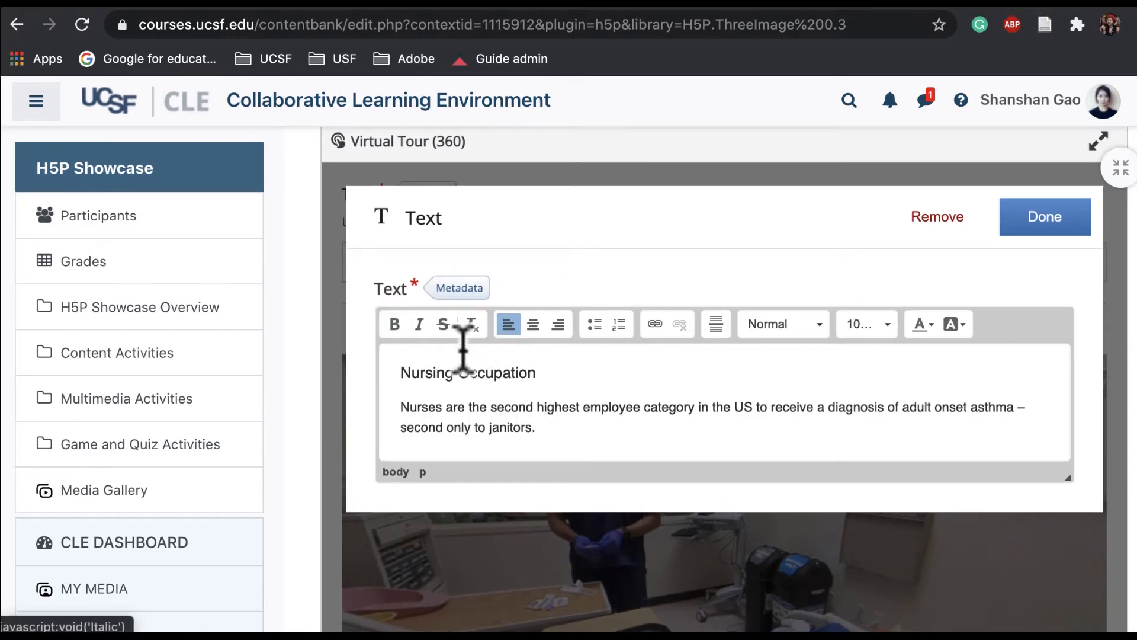
click(1041, 236)
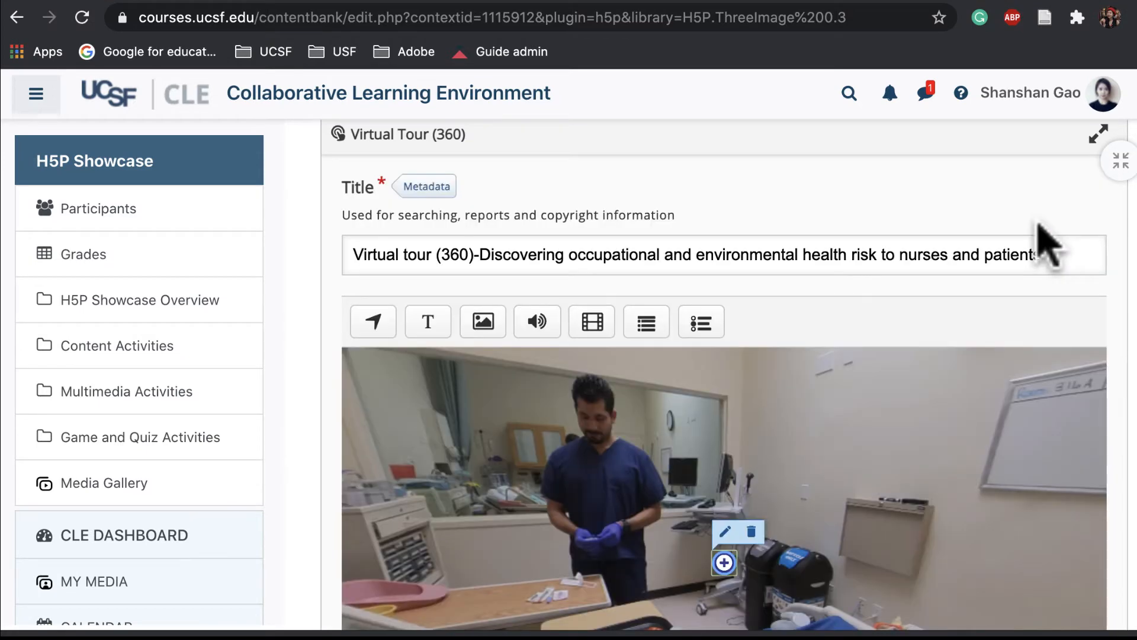
scroll(924, 385, down, 2)
drag(724, 467, 601, 408)
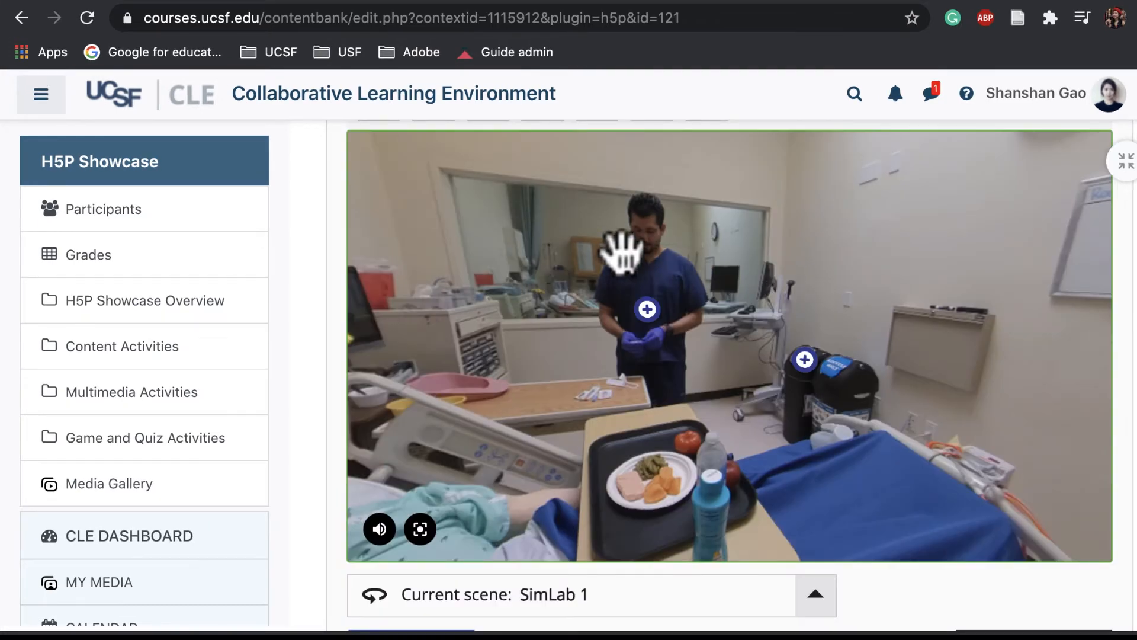
Add a video element to the scene and title it "How do clearing products trigger asthma?"
scroll(680, 234, up, 1)
click(610, 161)
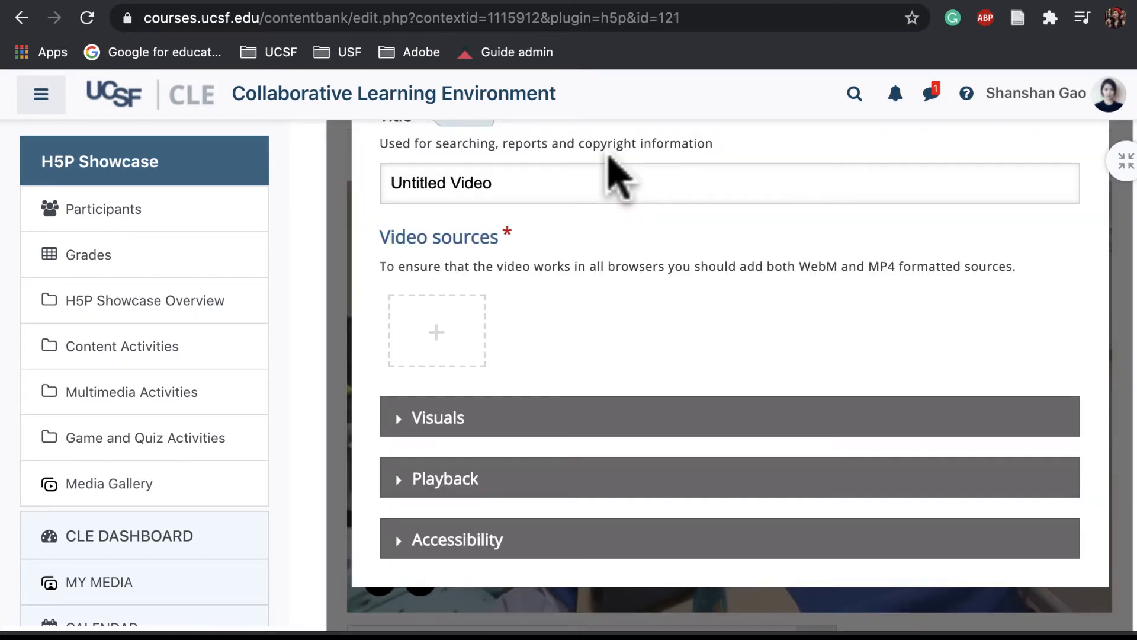
click(526, 188)
drag(526, 188, 392, 190)
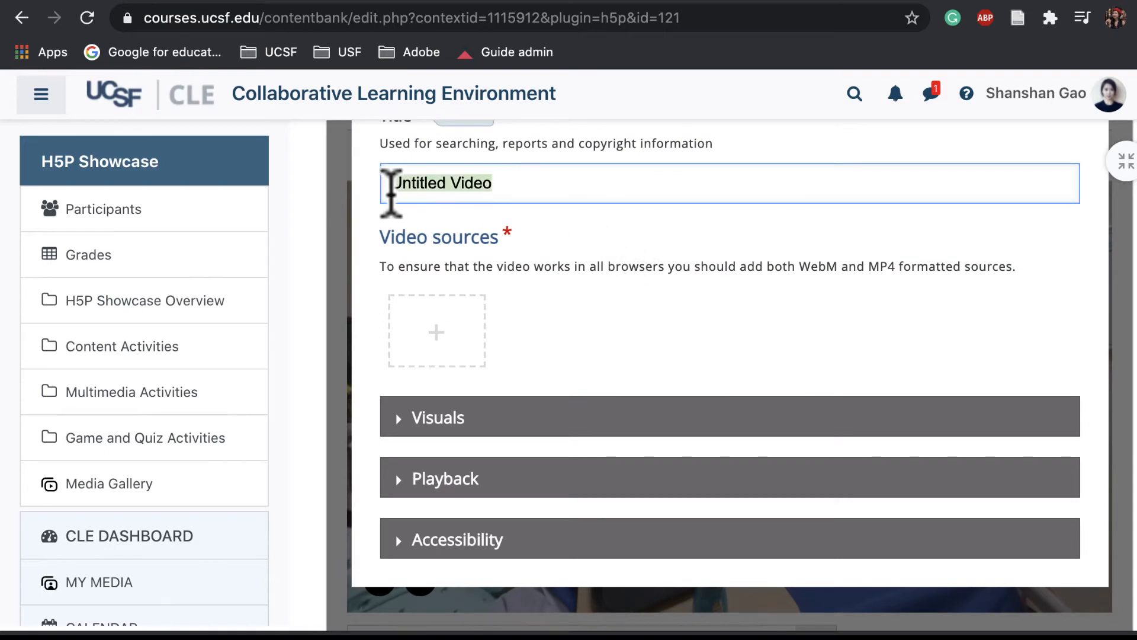
key(BackSpace)
text(How do cleaning products trigger asthma?)
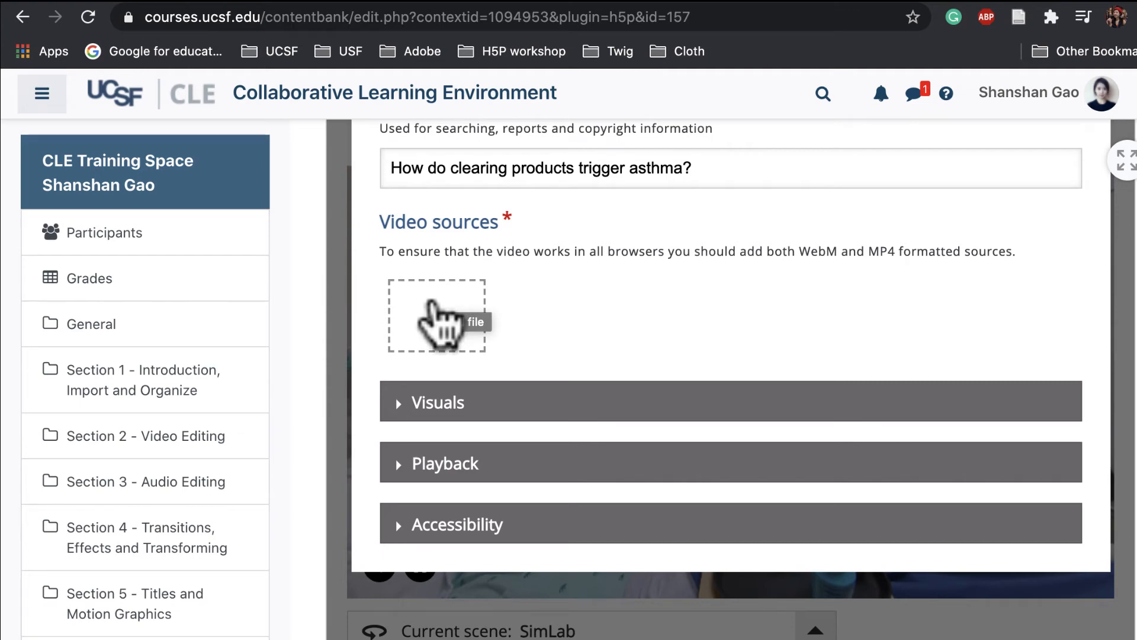
click(436, 311)
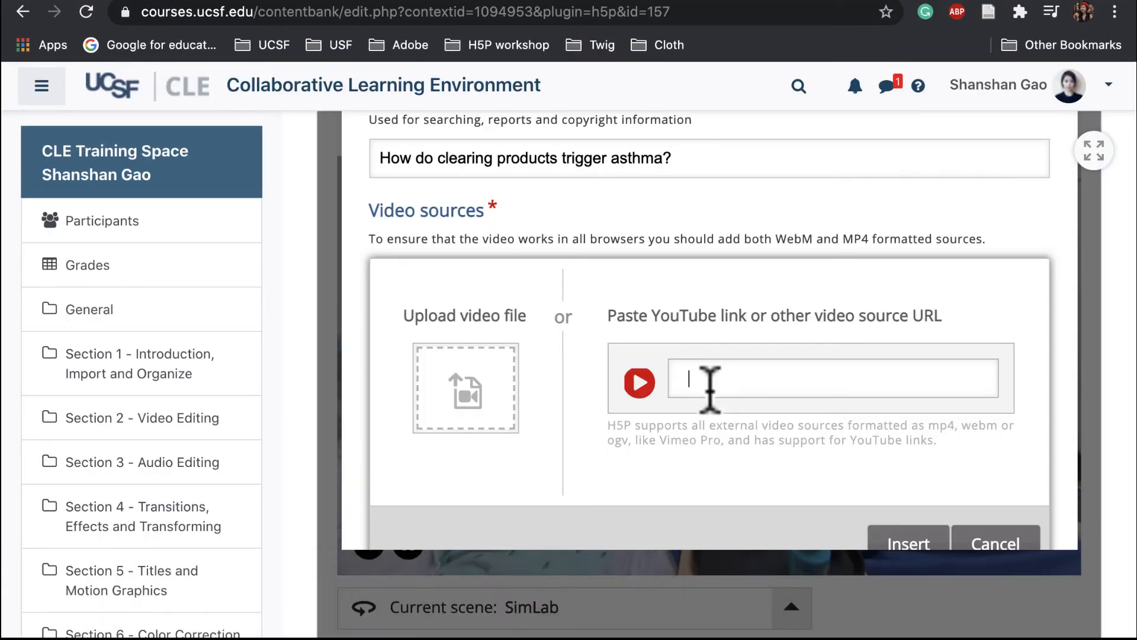
text(www.youtube.com/watch?v=wBalpNH0h_g)
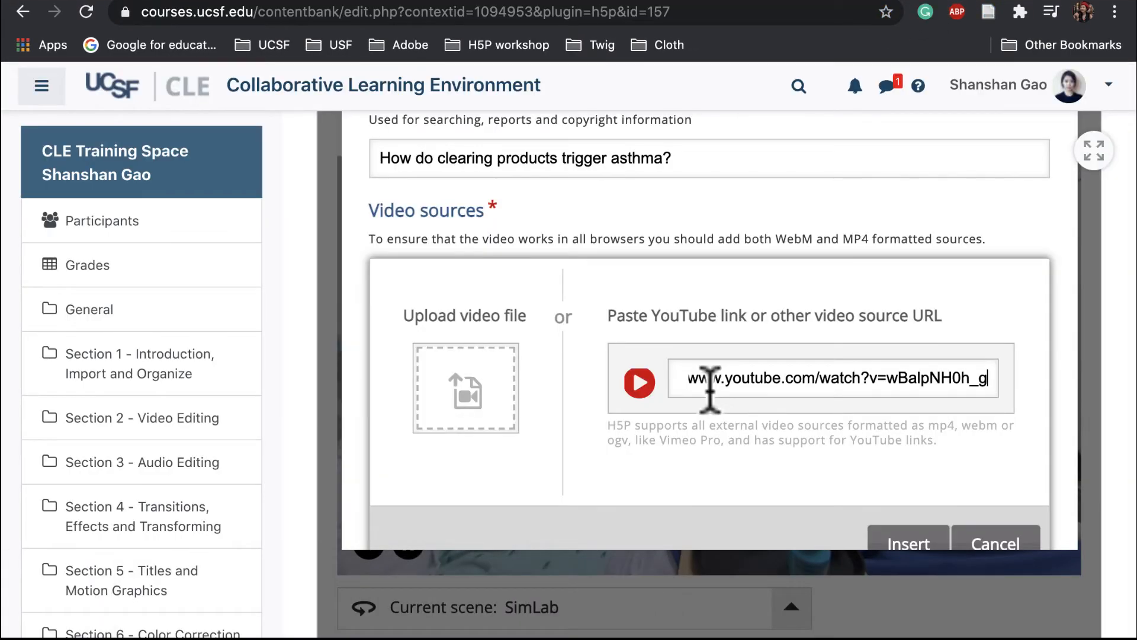
click(889, 548)
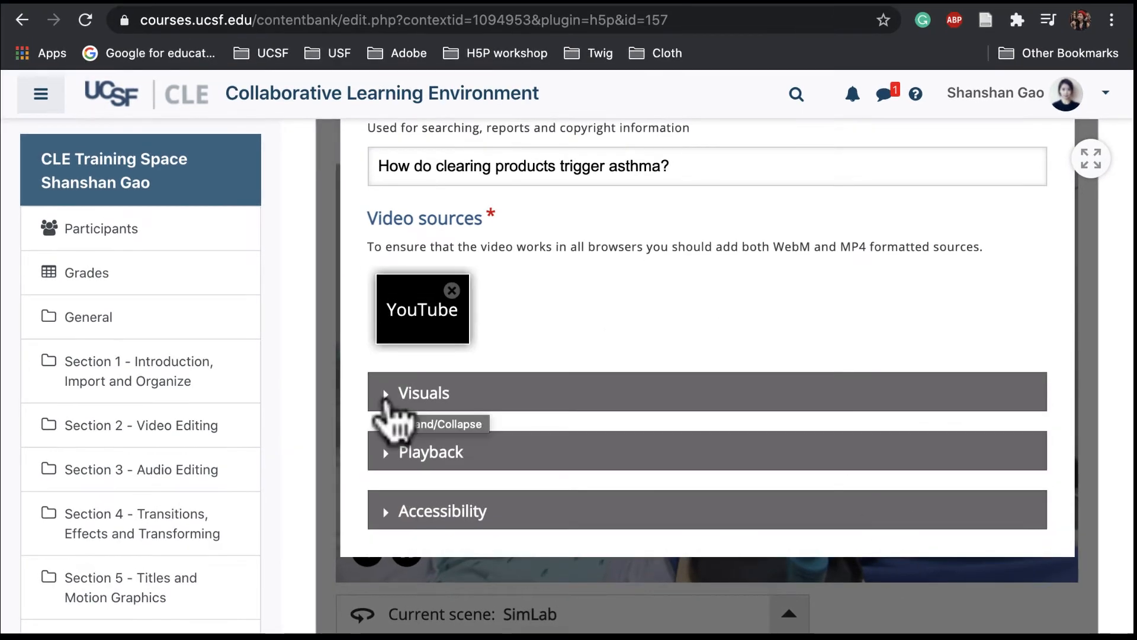
Examine the video's visuals and playback options
click(385, 395)
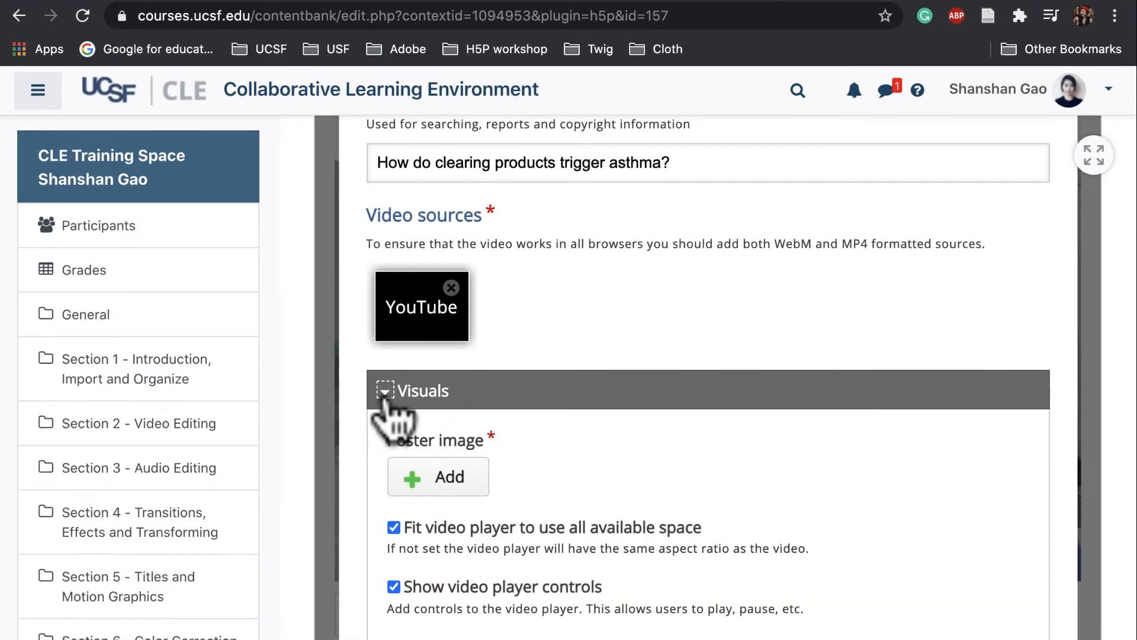
click(384, 396)
click(385, 455)
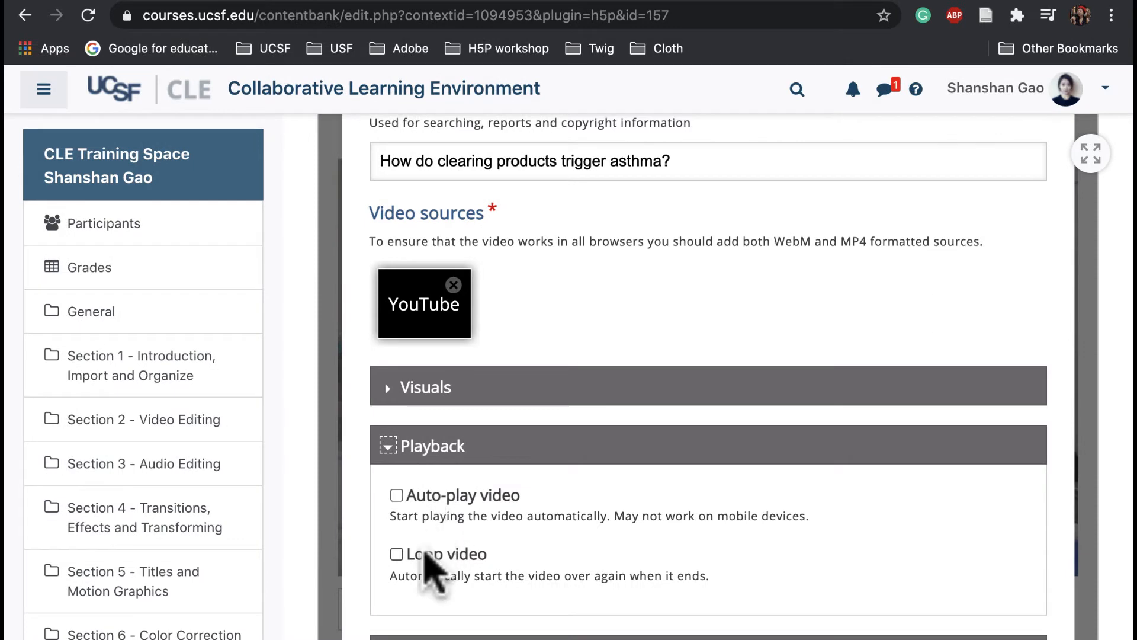
Check the video's accessibility options and finish the video element
click(387, 445)
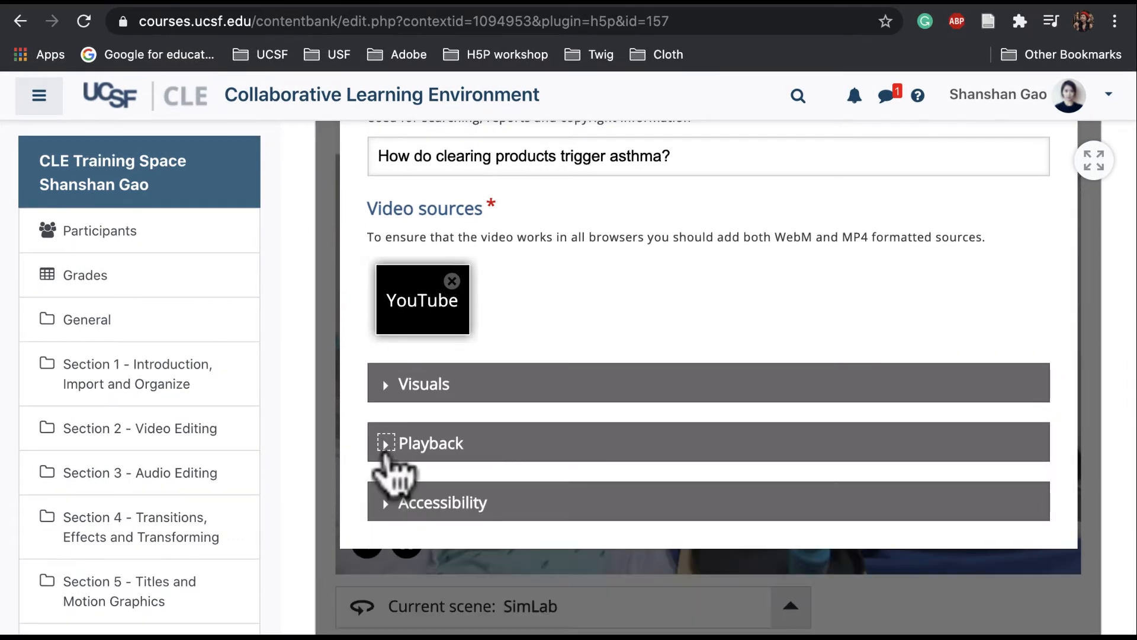
click(388, 503)
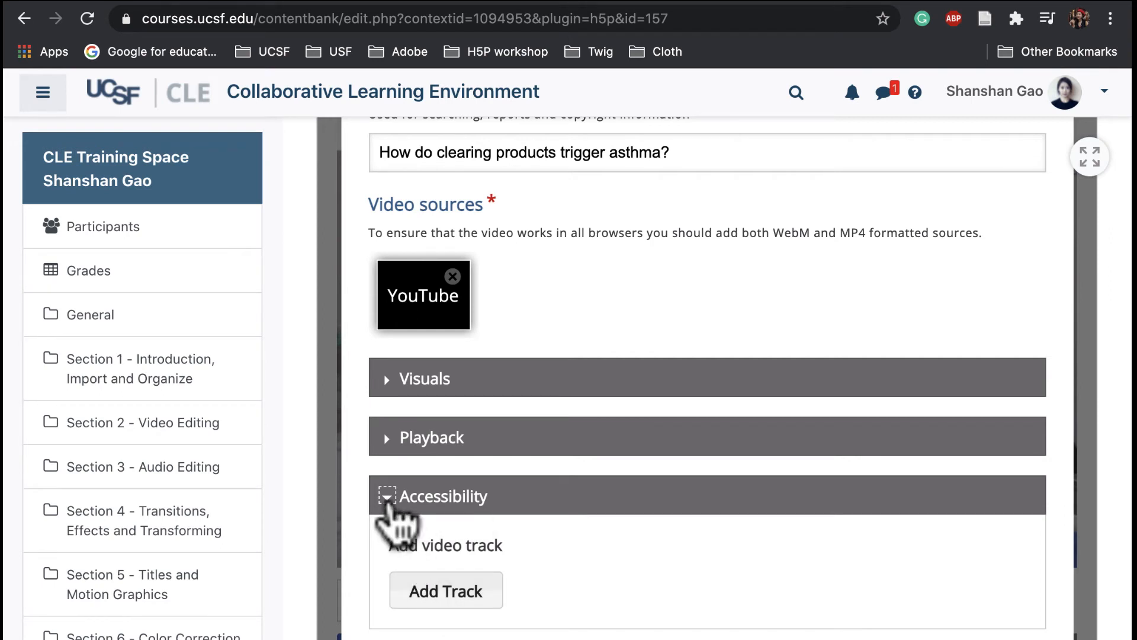
click(387, 499)
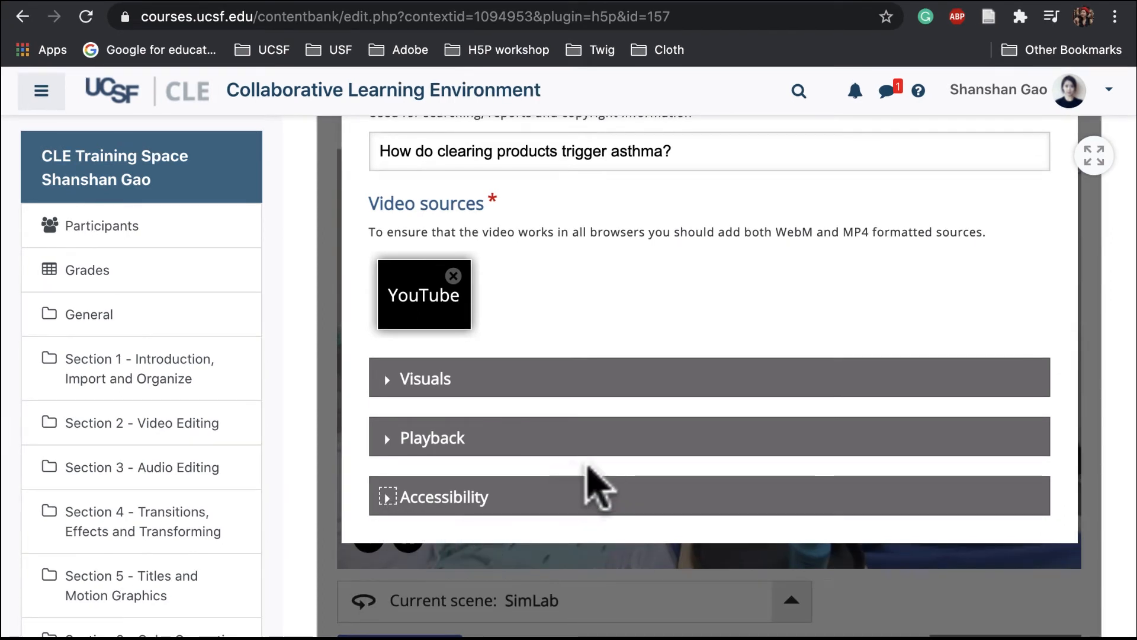
scroll(633, 475, up, 4)
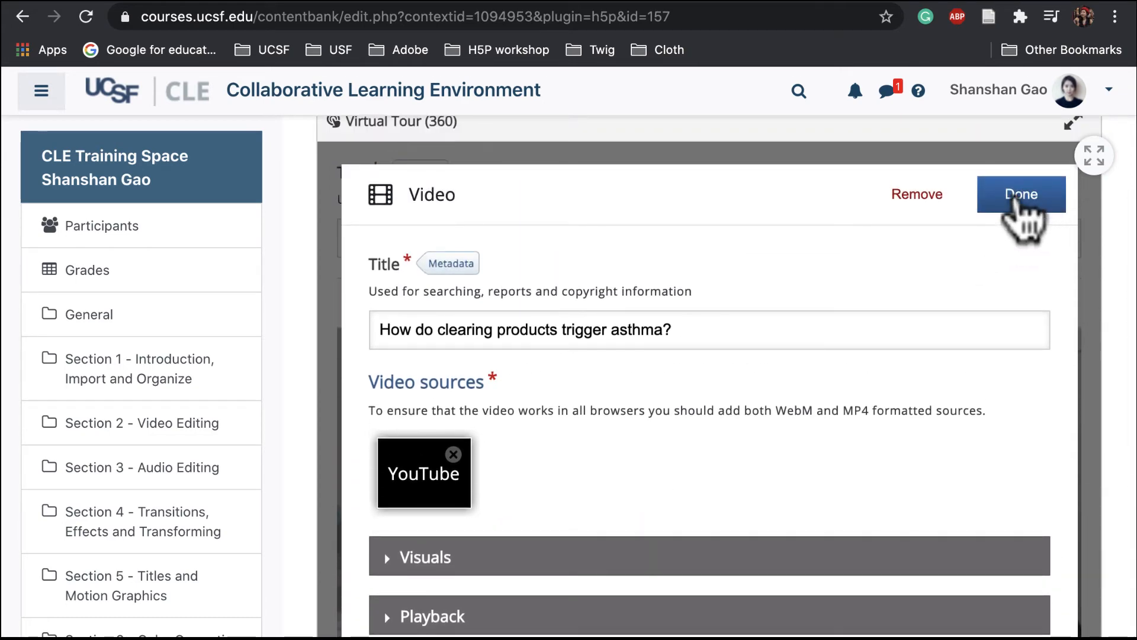
click(1021, 196)
Move the video hotspot across the SimLab scene to the sink area
scroll(894, 393, down, 3)
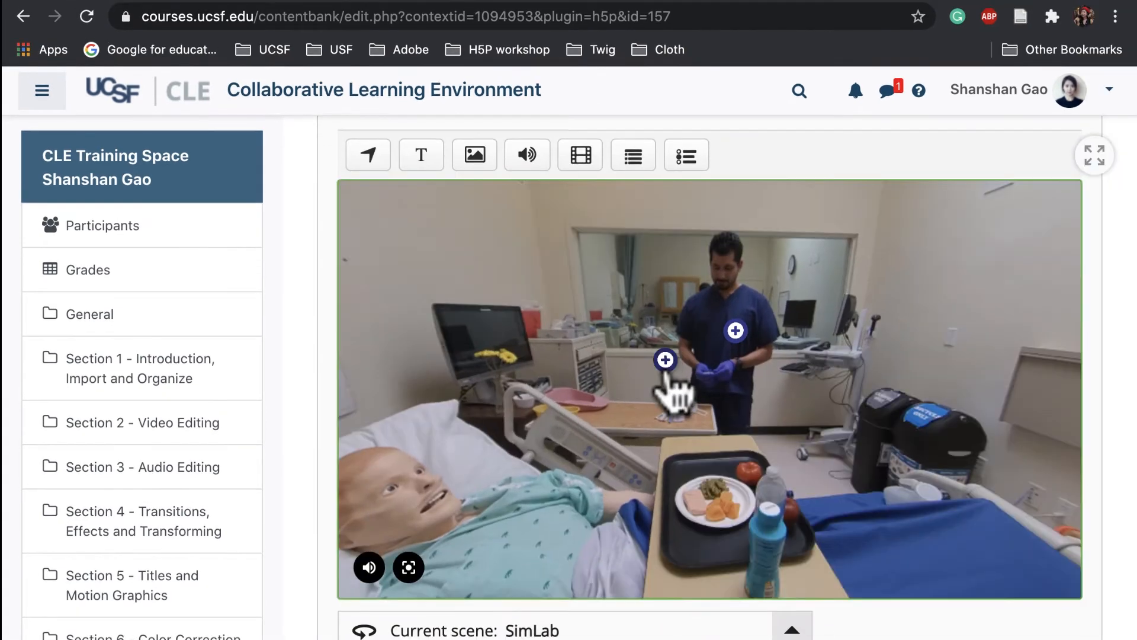
drag(669, 373, 1123, 374)
drag(943, 362, 632, 370)
drag(906, 369, 768, 275)
click(878, 361)
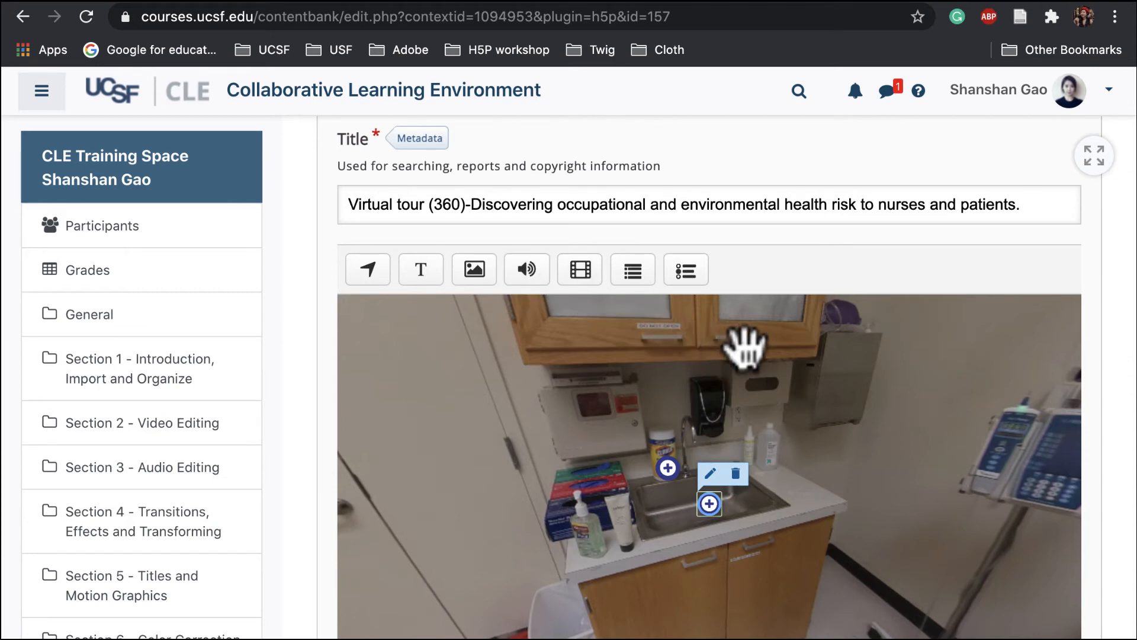
Create a new static image scene titled "Vaccination" with the "Back" button displayed
scroll(746, 345, down, 4)
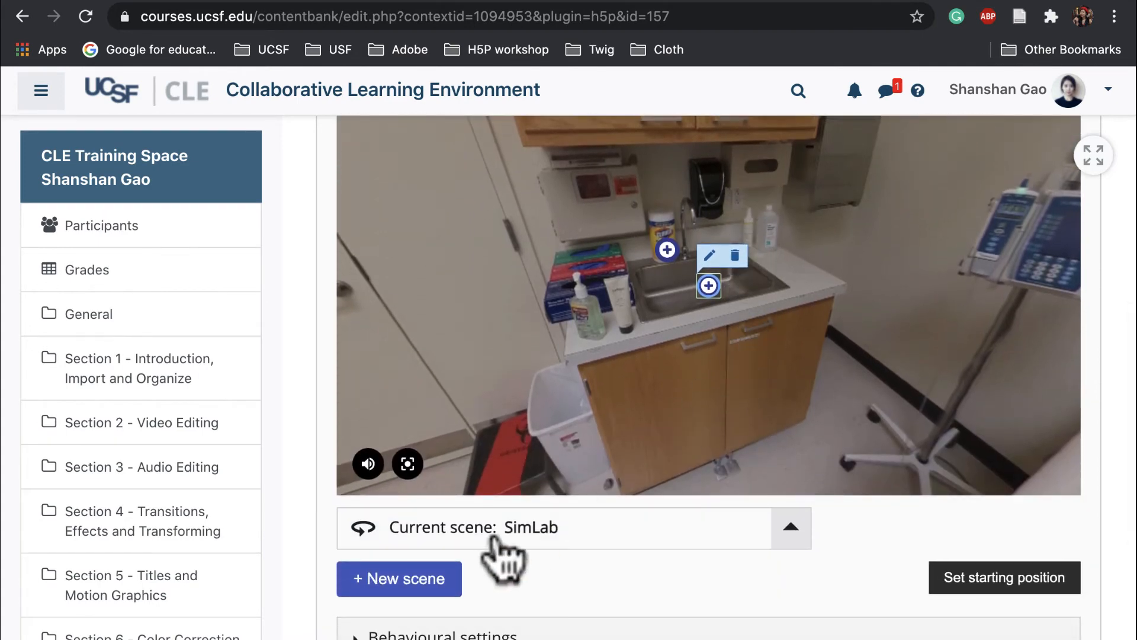
click(432, 589)
scroll(622, 462, up, 4)
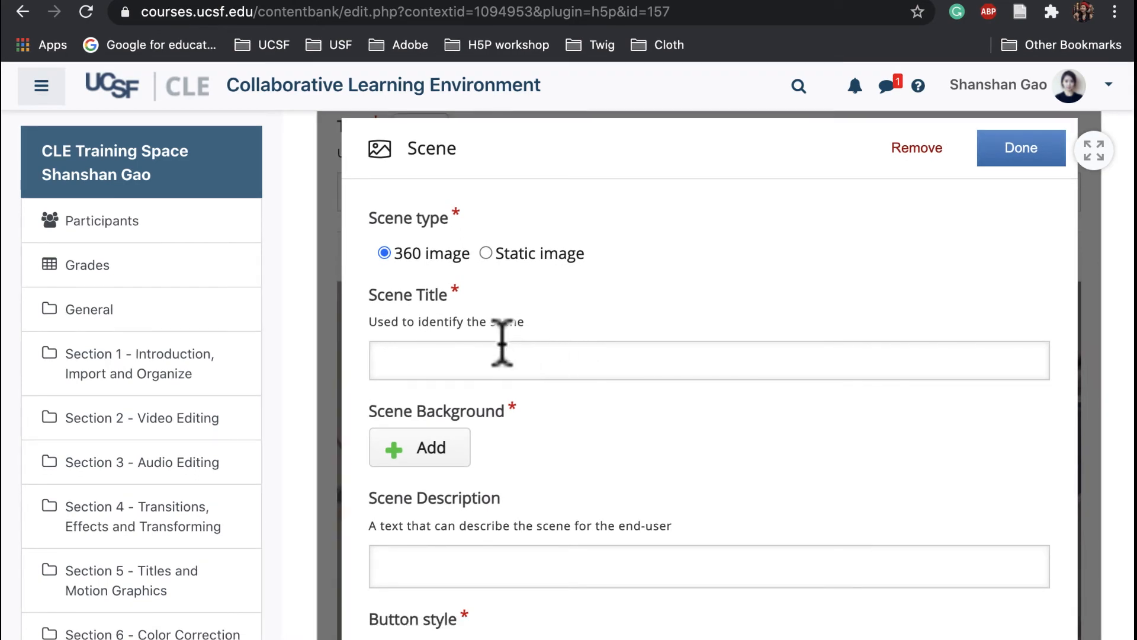
click(487, 254)
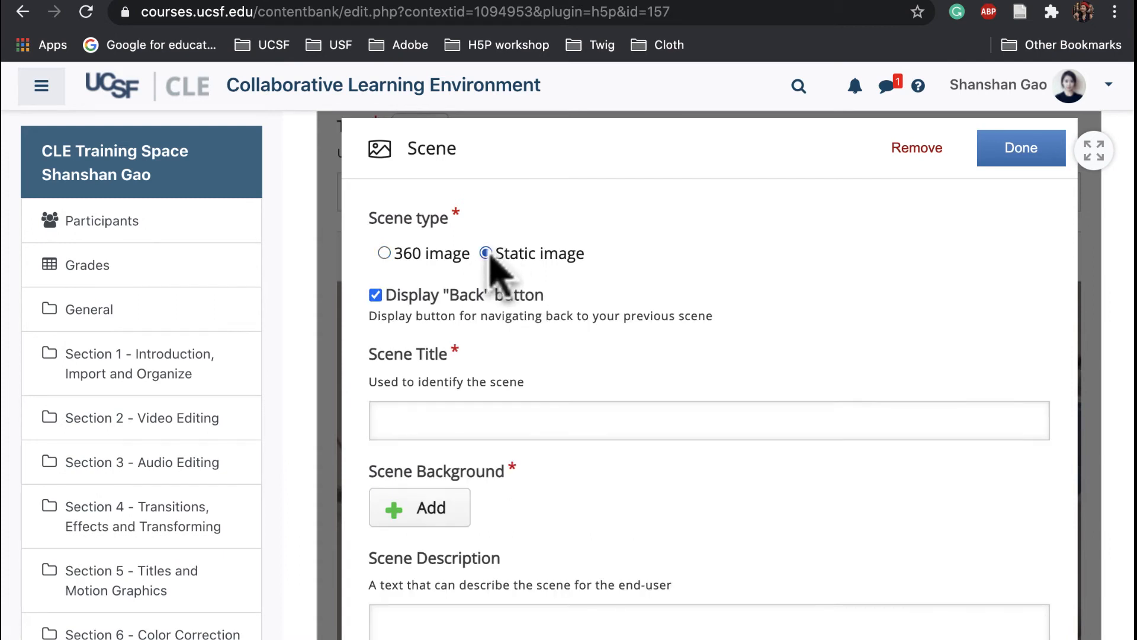
click(409, 422)
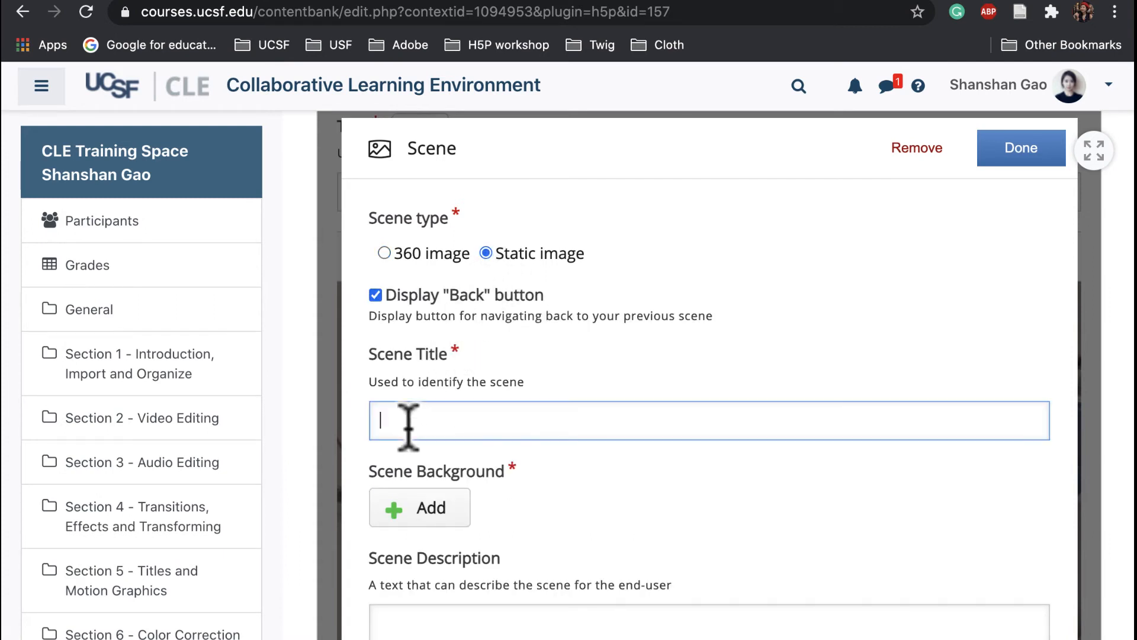
scroll(409, 422, down, 3)
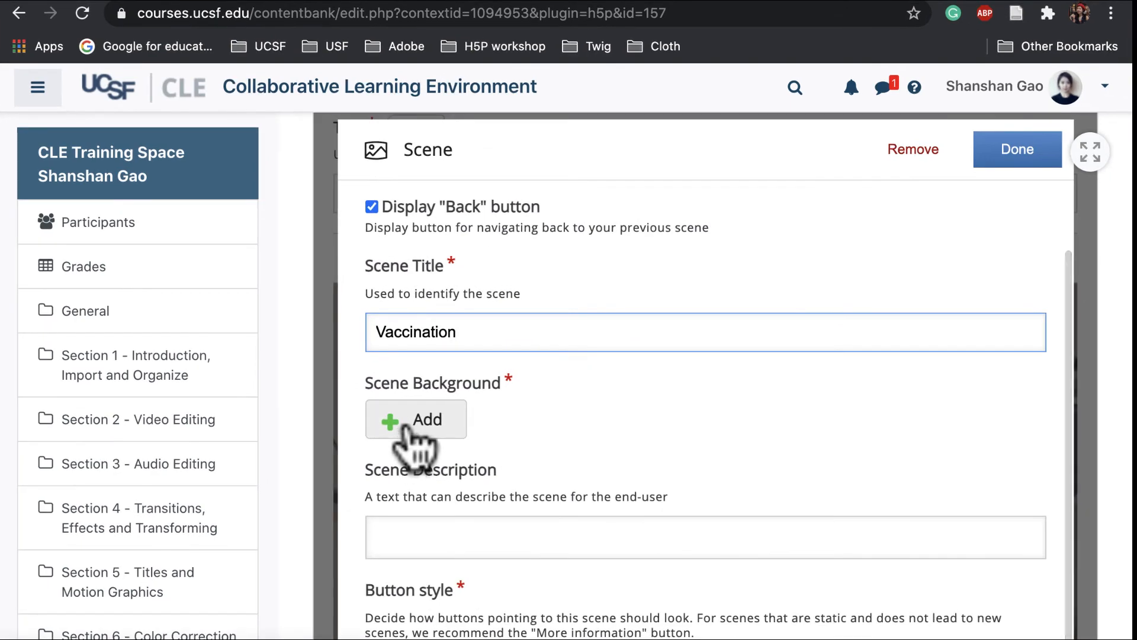
Use the photo of an arm receiving an injection as the scene background, keep the "New scene (arrow)" button style, and finish the scene
click(408, 422)
scroll(509, 114, down, 2)
click(426, 113)
click(900, 199)
scroll(705, 329, down, 4)
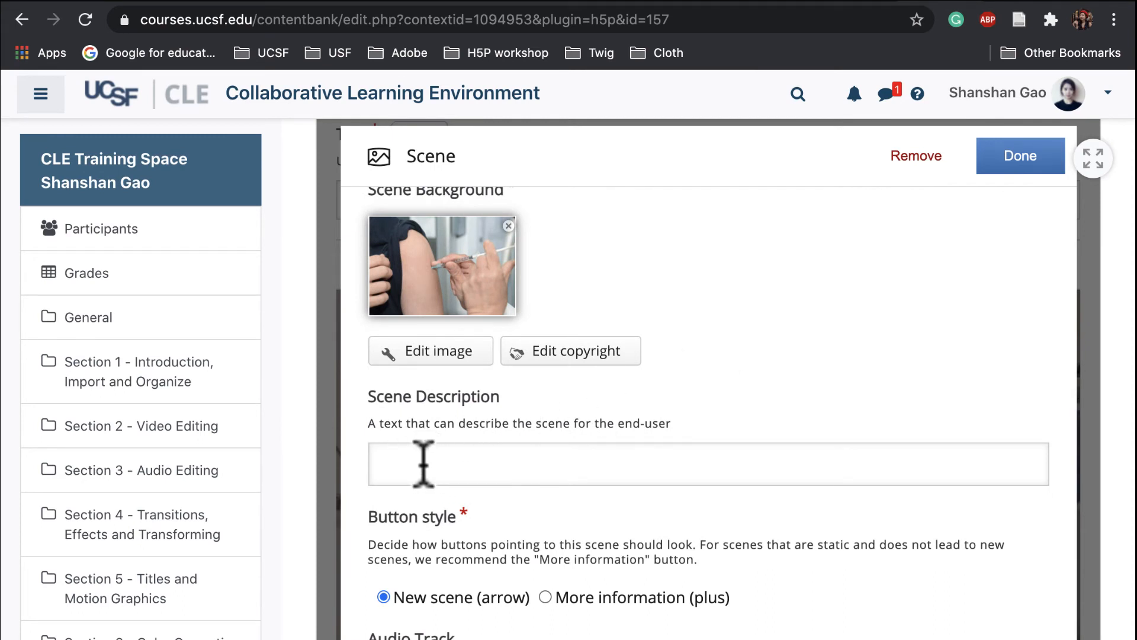
scroll(423, 463, down, 1)
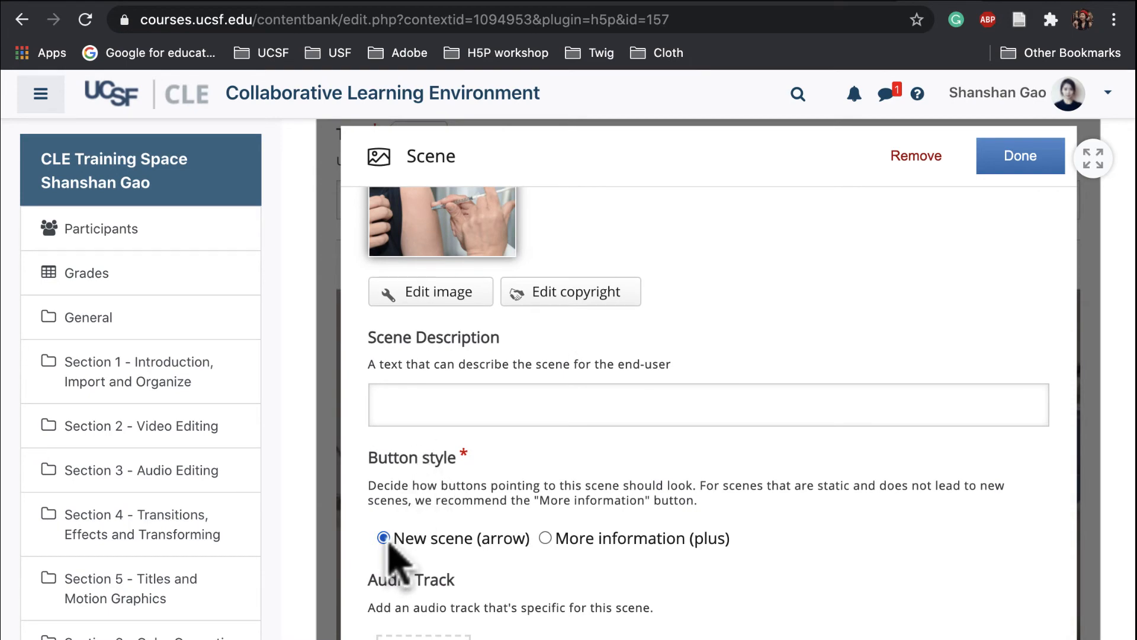
scroll(497, 556, down, 3)
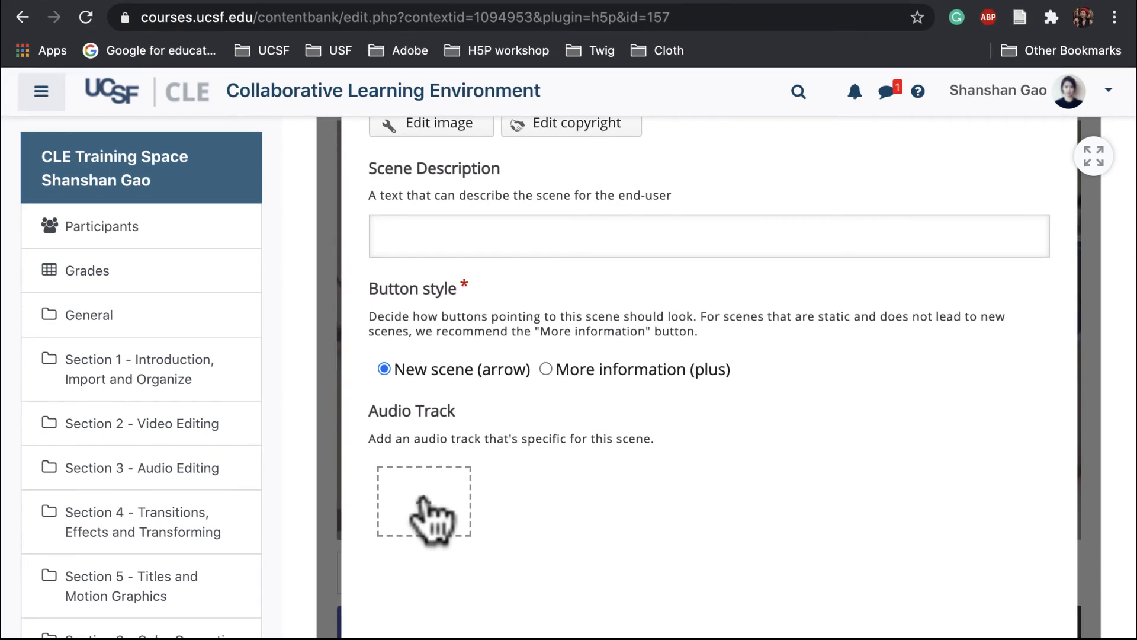
scroll(850, 495, up, 9)
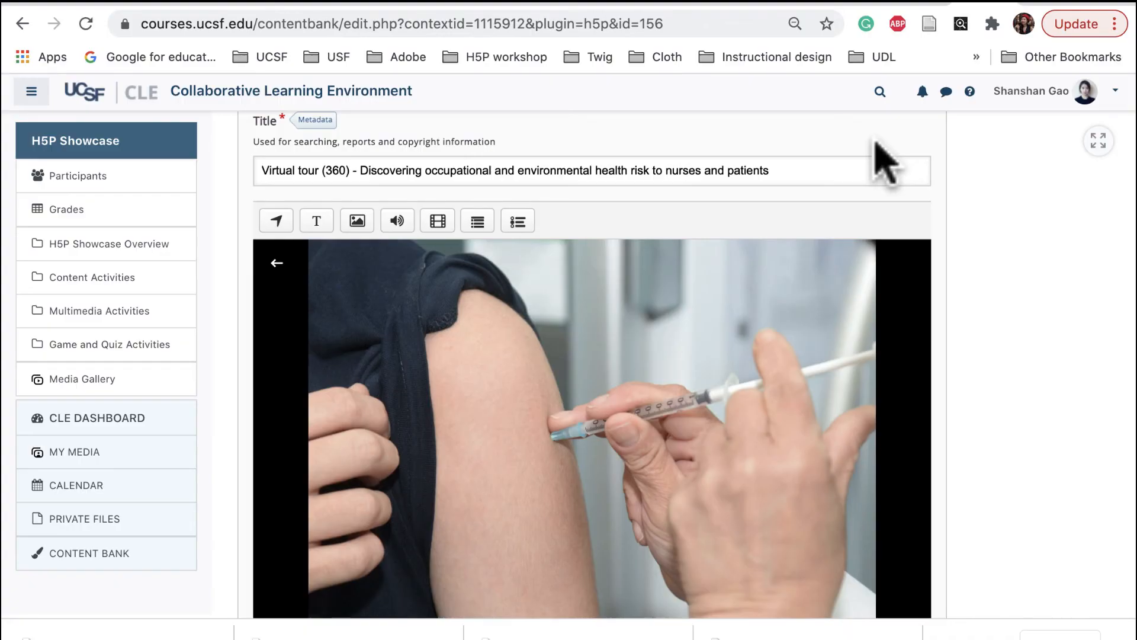
Add a text hotspot headed "Antimicrobial resistance" with its explanation and article link, and place it at the needle tip on the arm
scroll(838, 267, down, 2)
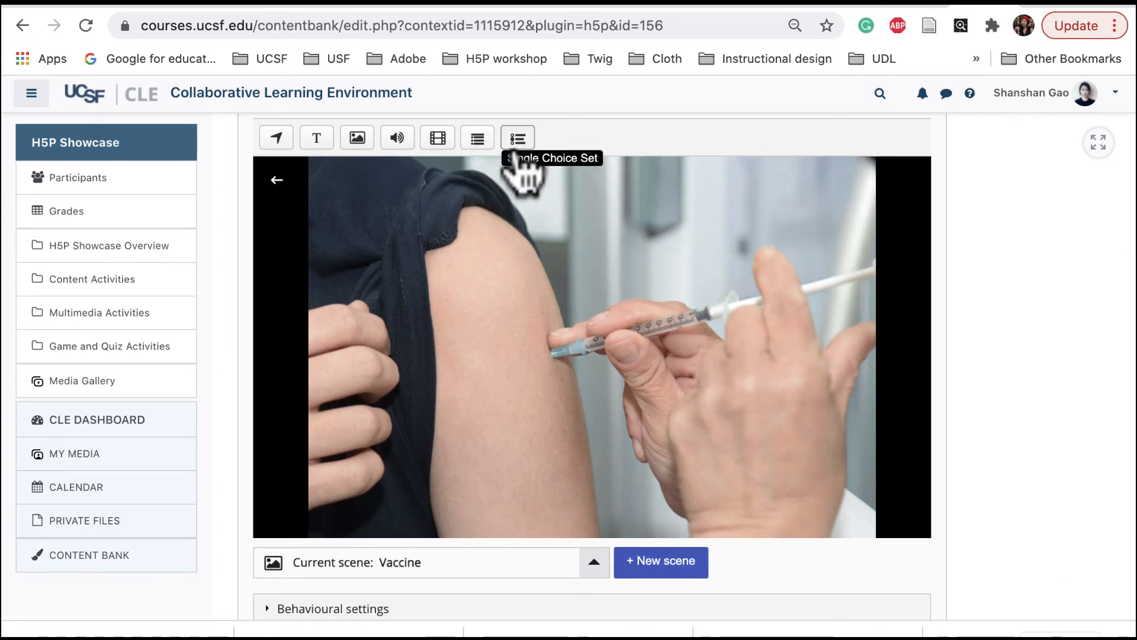
click(315, 142)
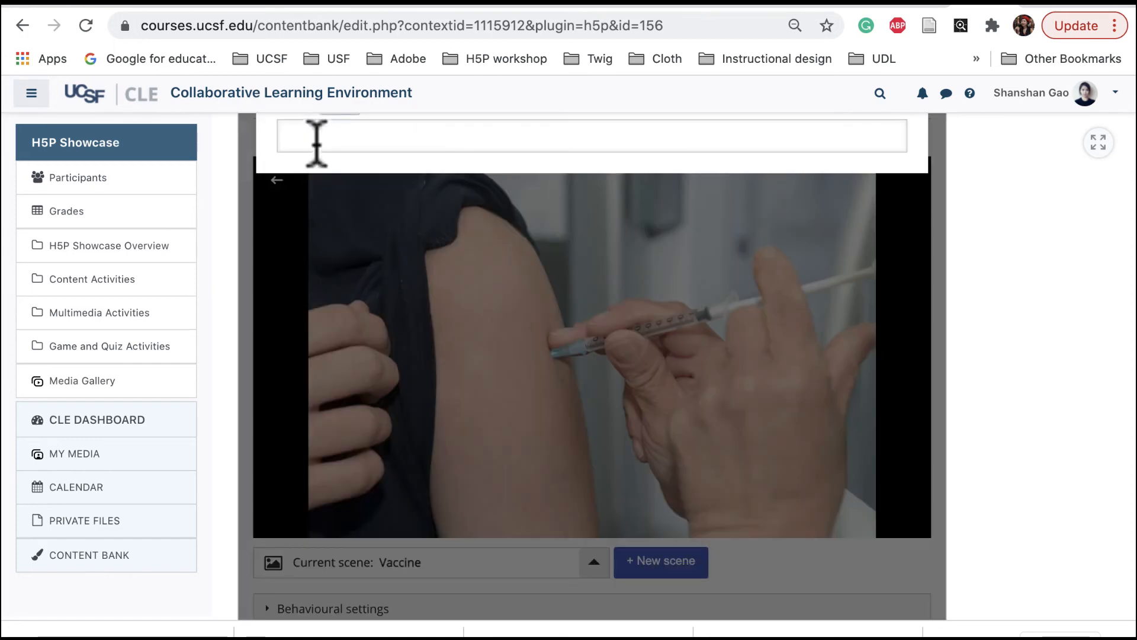
click(422, 241)
text(Antimicrobial resistance Antimicrobial resistance, commonly called AMR, is when bacteria, viruses, fungi and parasites become resistant to the drugs typically used to treat people infected by them. The drugs, which previously would have cured people of an infection, are no longer effective in killing the microbes. These resistant infections are often called superbugs. Check the article for more information: 5 things you need to know about antimicrobial resistance.)
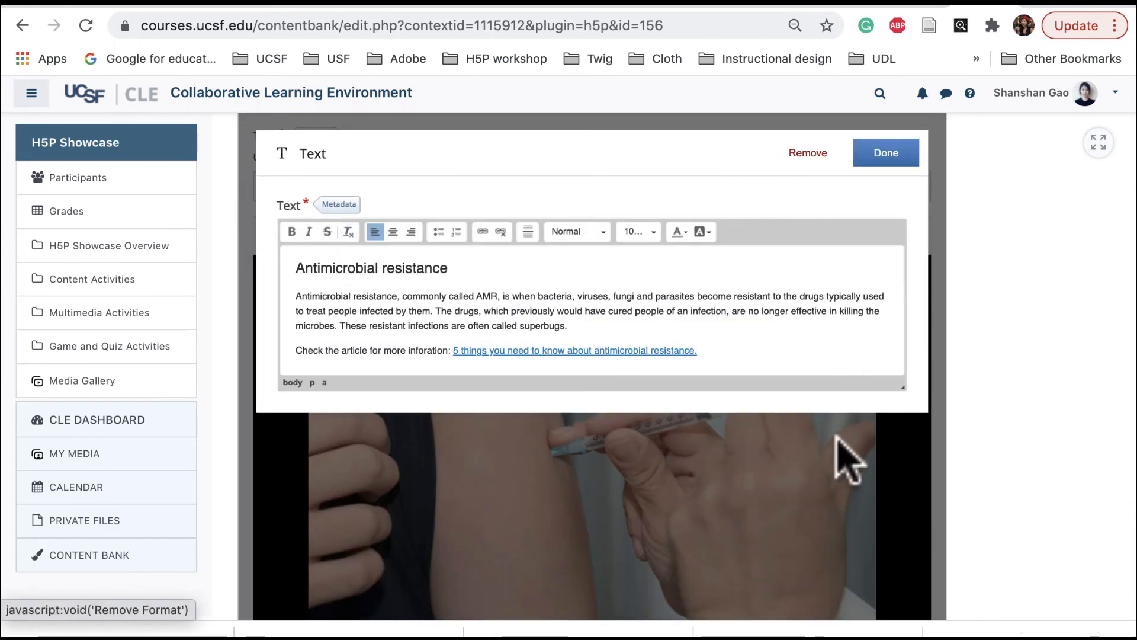
click(885, 155)
mouse_move(607, 468)
mouse_down()
mouse_move(598, 456)
mouse_move(536, 458)
mouse_up()
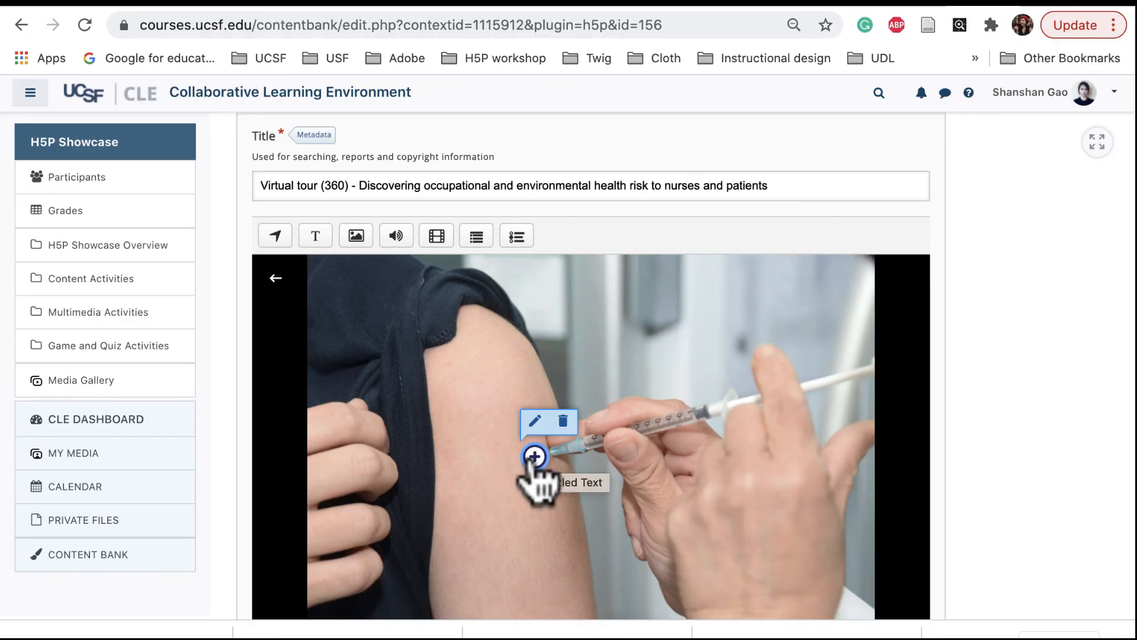
Add a Go To Scene hotspot leading to SimLab and place it on the upper arm beside the sleeve
click(276, 240)
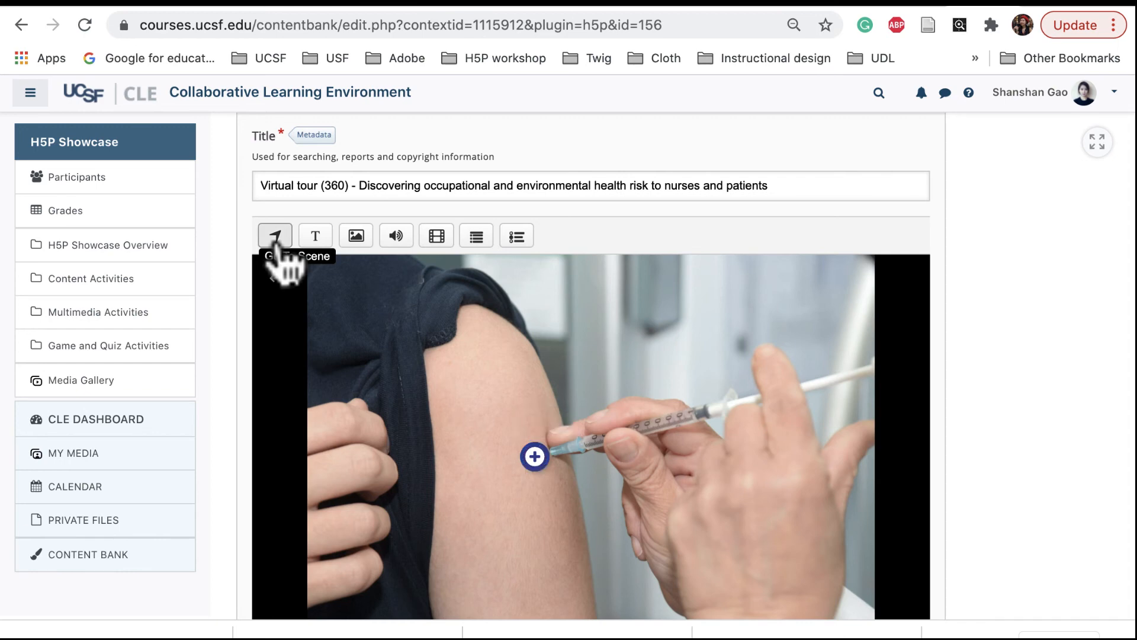
click(276, 241)
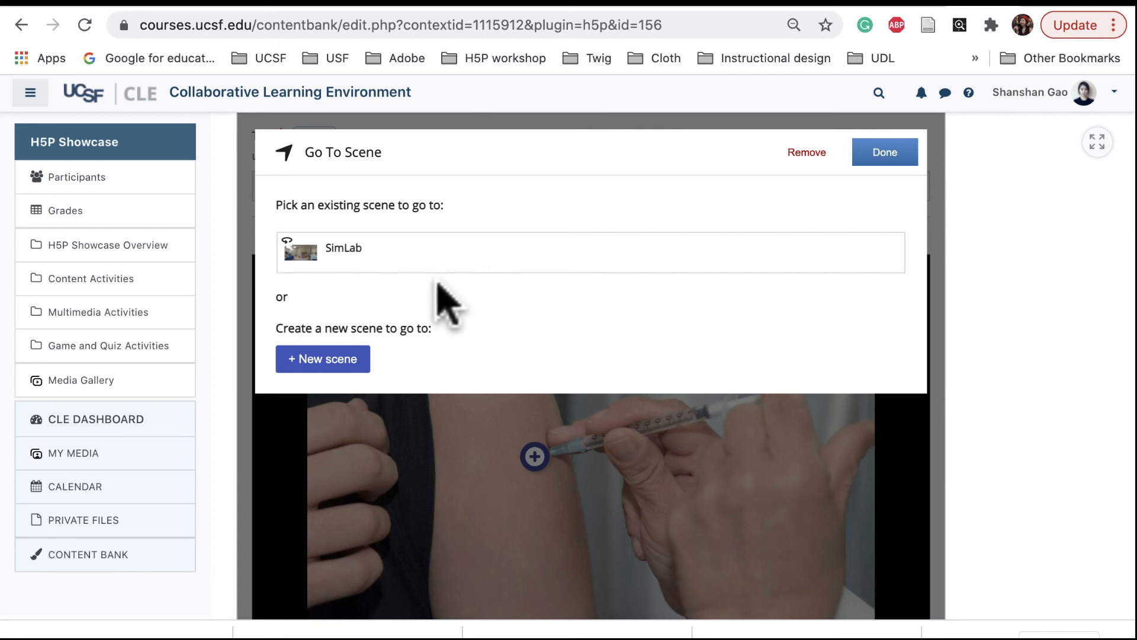
click(360, 261)
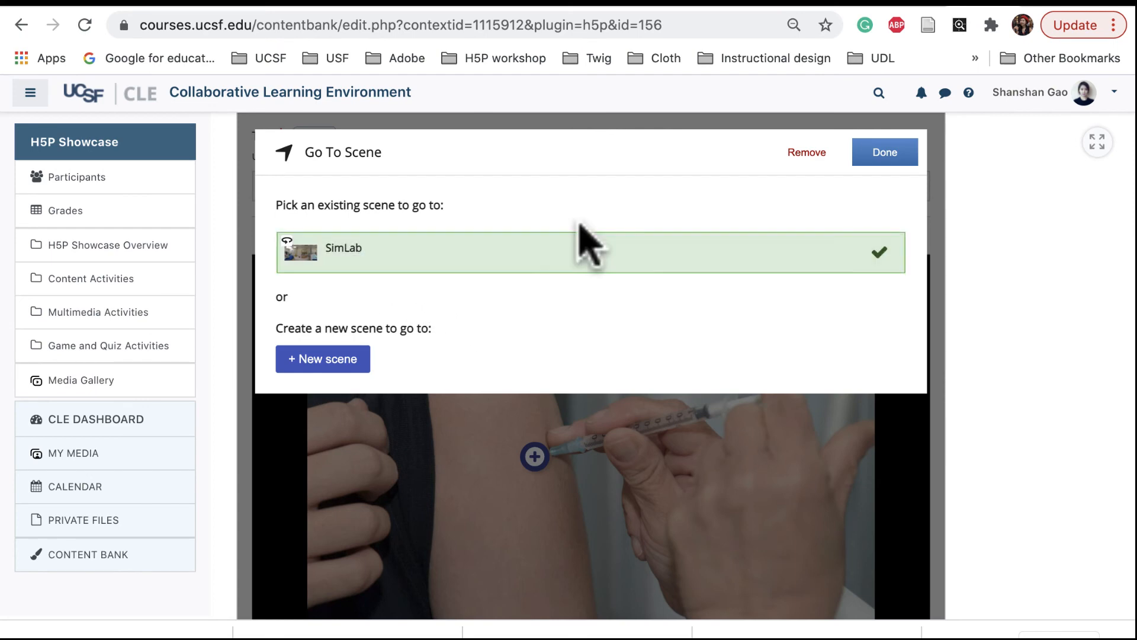
click(886, 155)
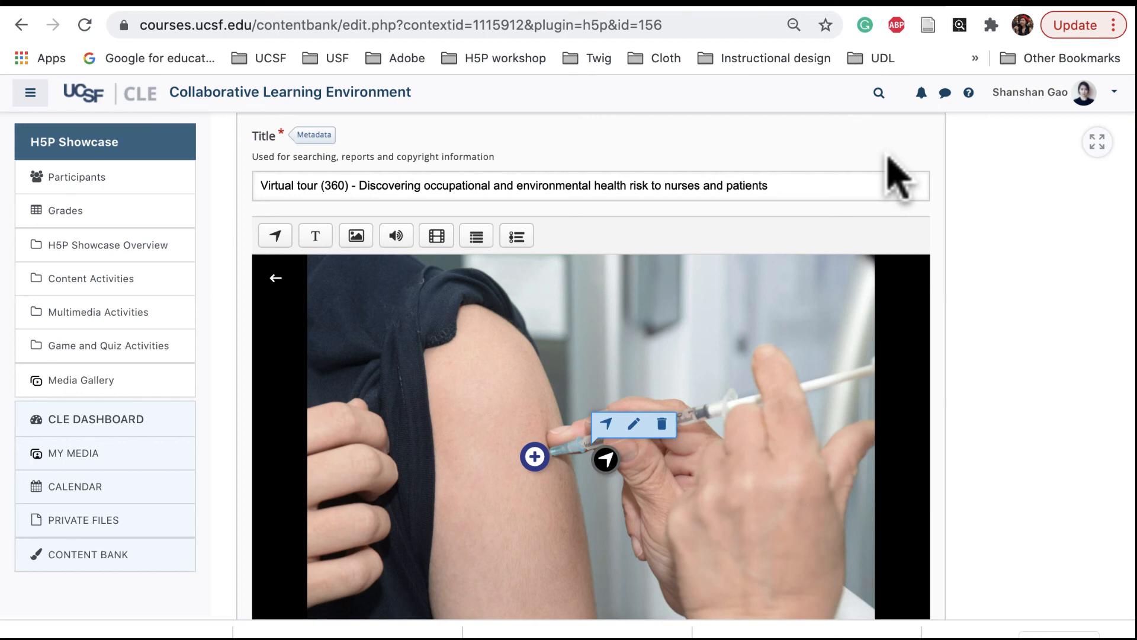
drag(607, 462, 445, 415)
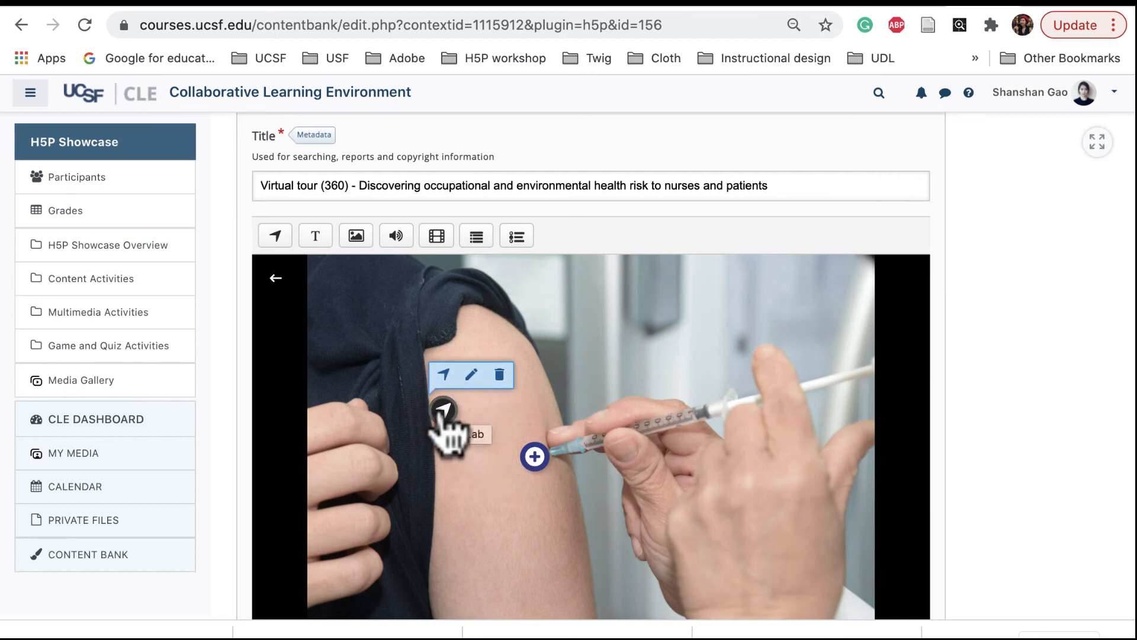
Switch to the SimLab scene, add a Go To Scene hotspot leading to Vaccine, and position it above the patient's bed near the monitor
scroll(443, 418, down, 3)
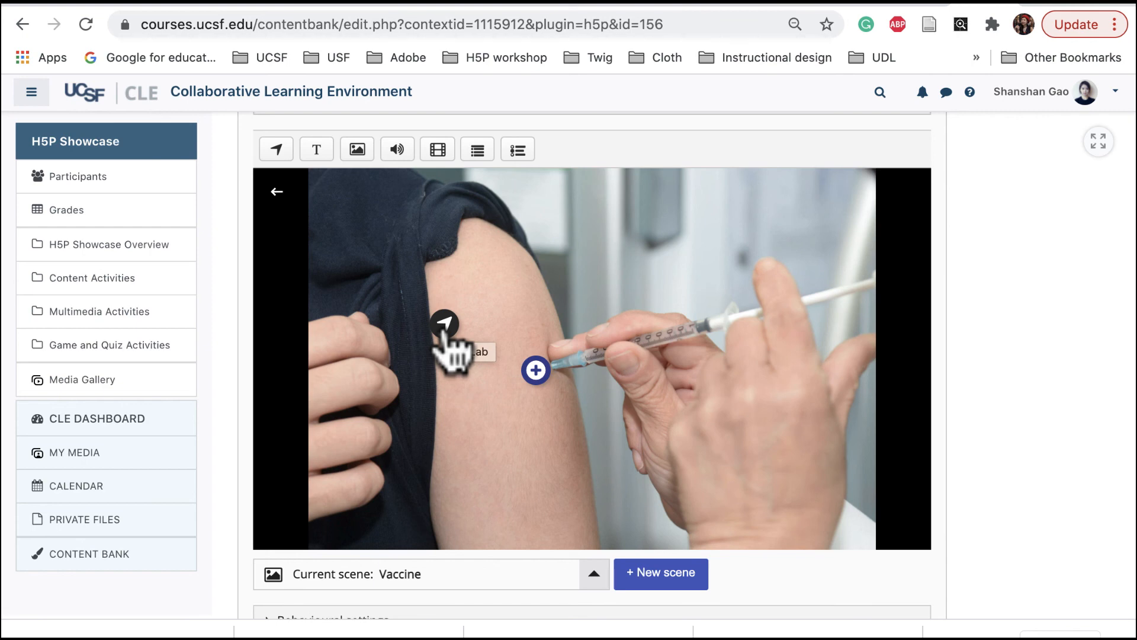
click(592, 577)
click(421, 486)
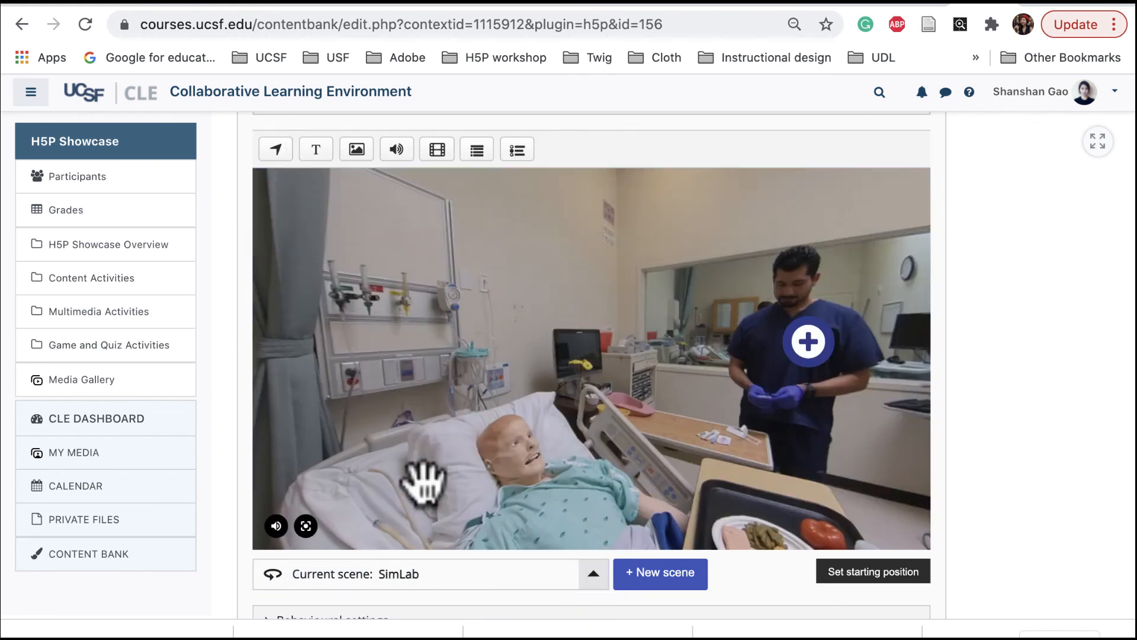
click(278, 151)
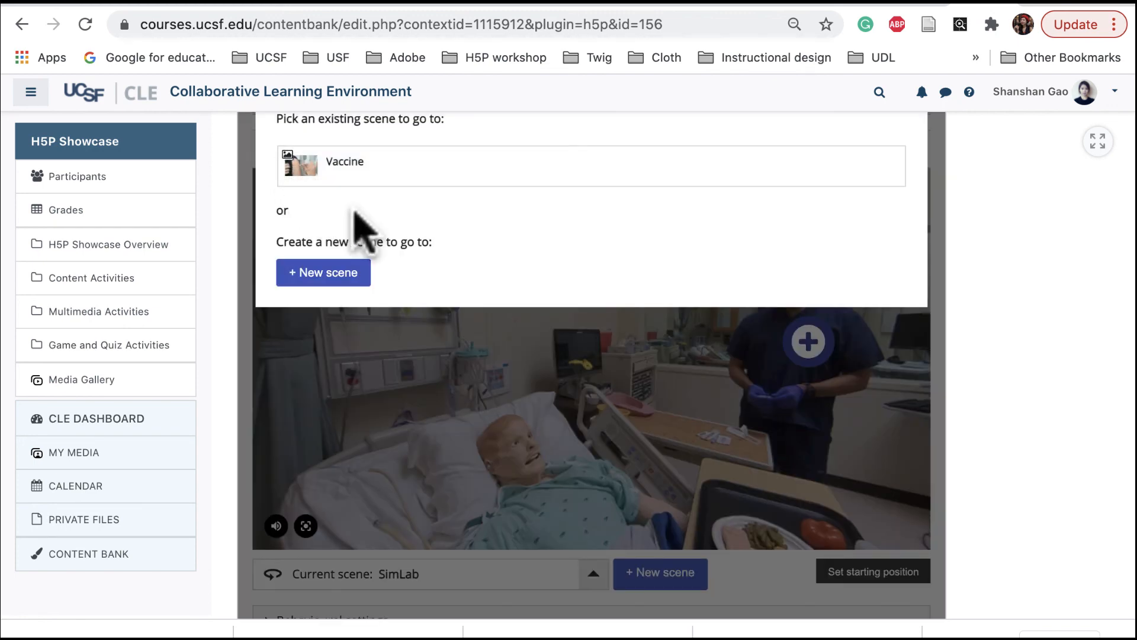
click(334, 243)
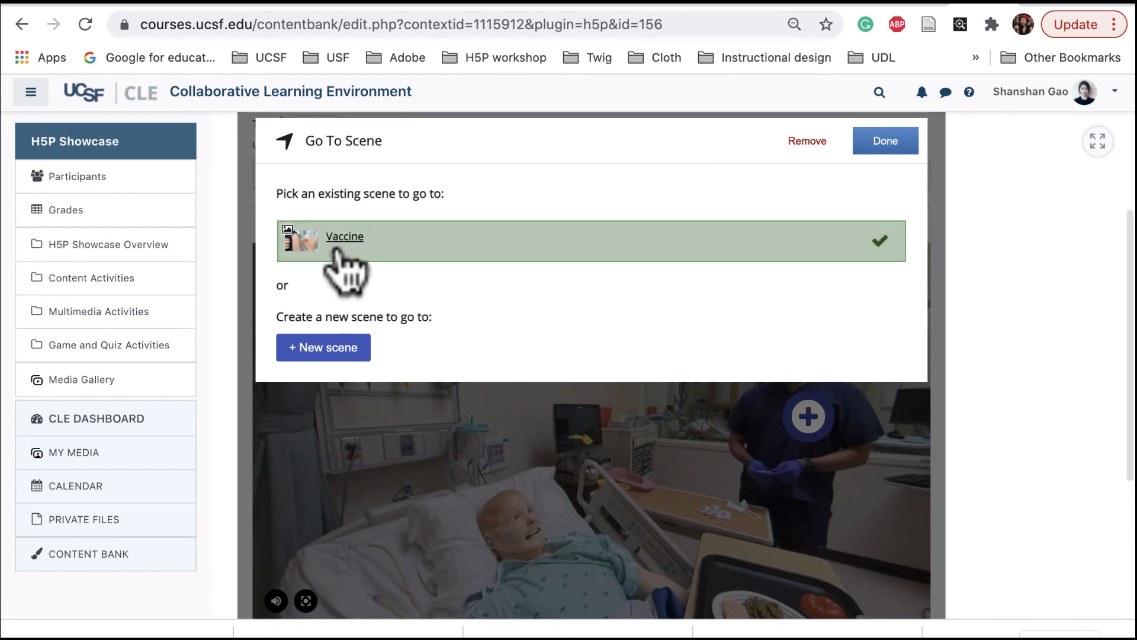
click(888, 141)
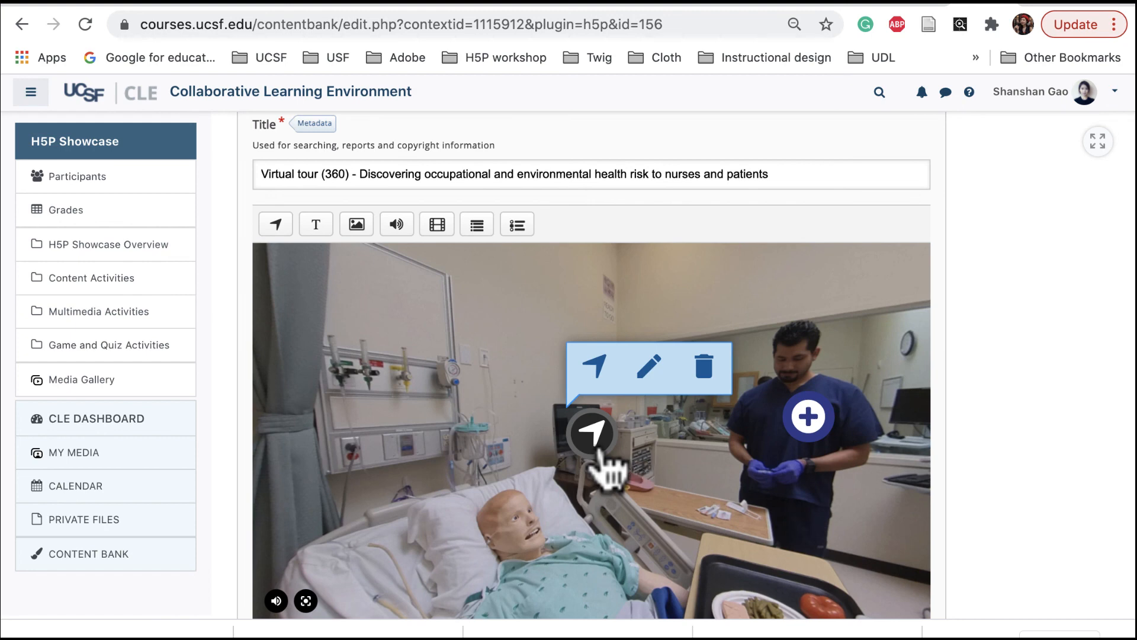
drag(594, 435, 614, 454)
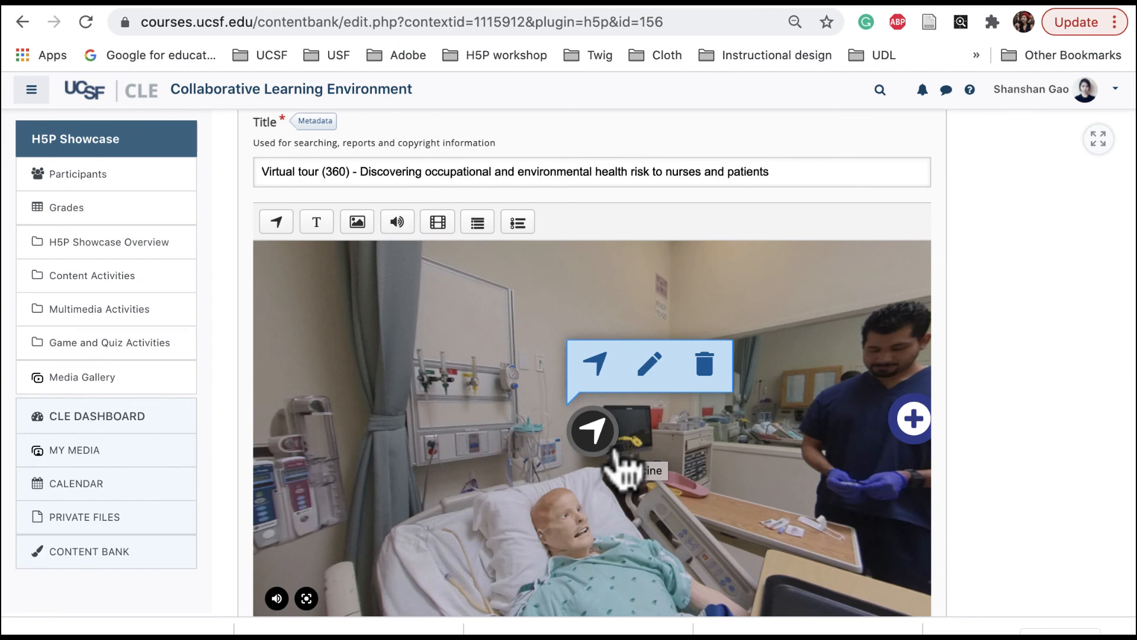
Save the virtual tour
scroll(622, 465, down, 3)
click(504, 598)
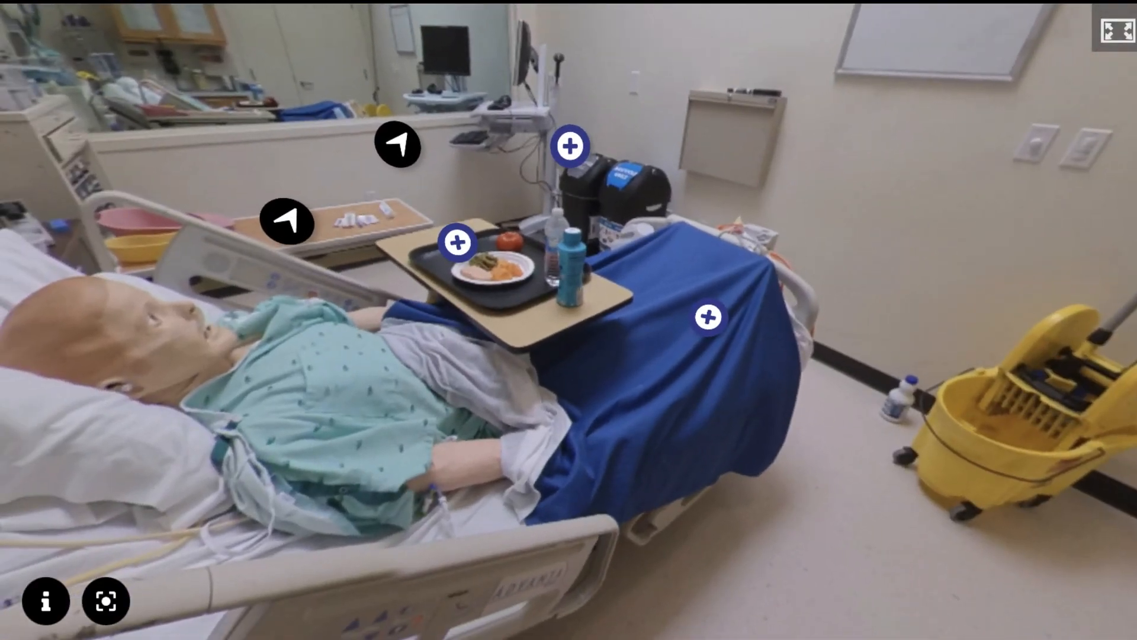
Look around the finished tour to the sink and test its "Biological allergens" text and asthma triggers video hotspots
drag(223, 481, 901, 383)
drag(340, 452, 990, 442)
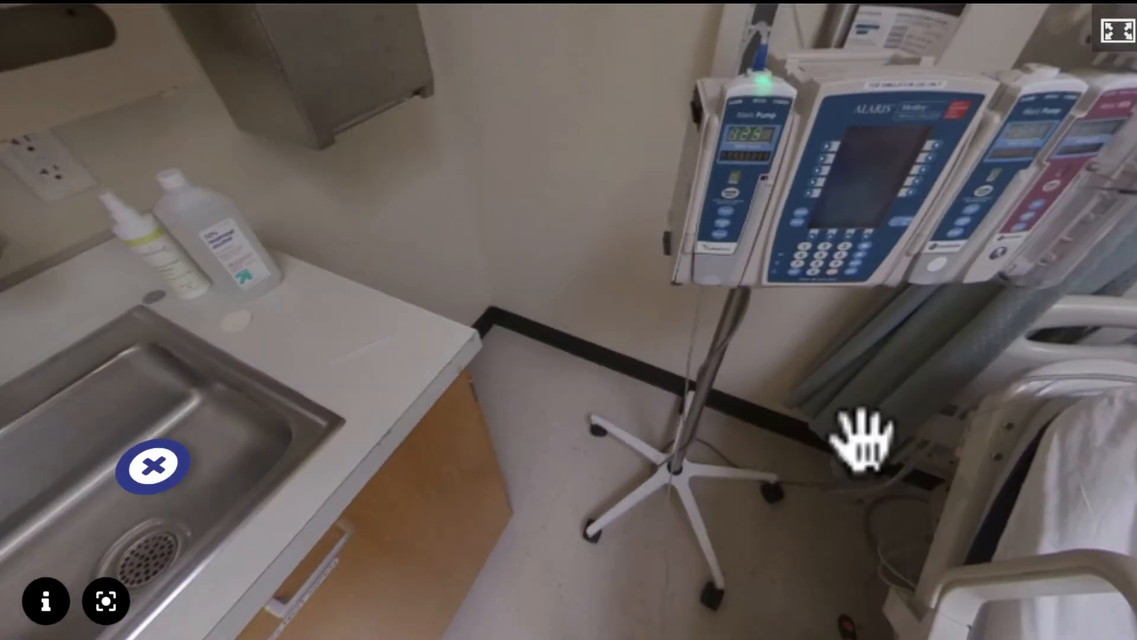
drag(539, 449, 888, 438)
click(574, 313)
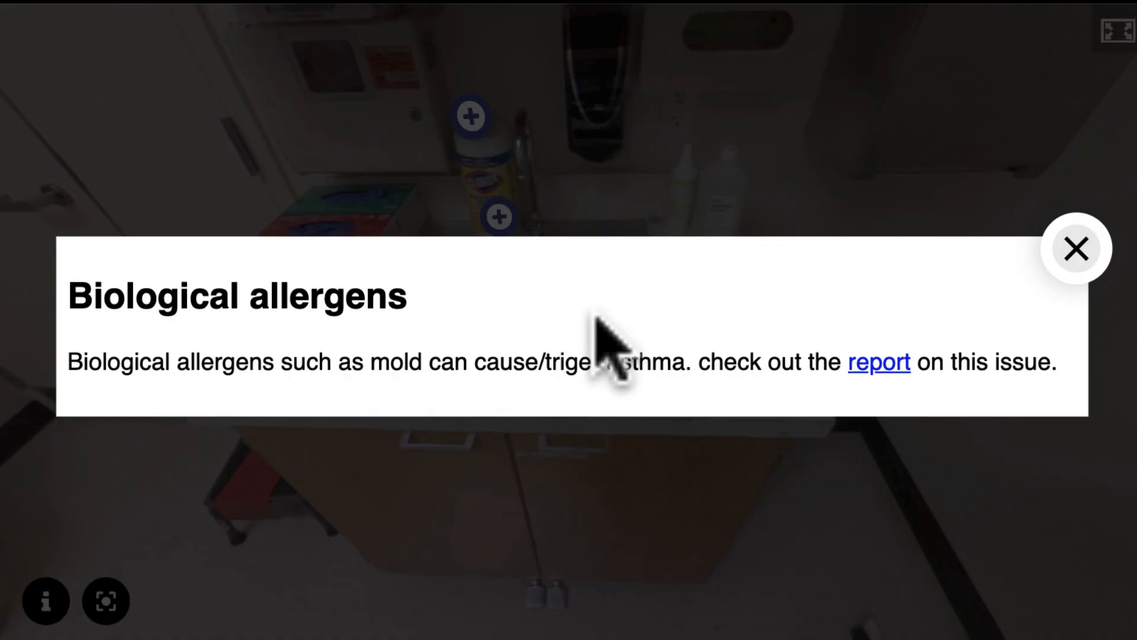
click(1076, 248)
click(499, 217)
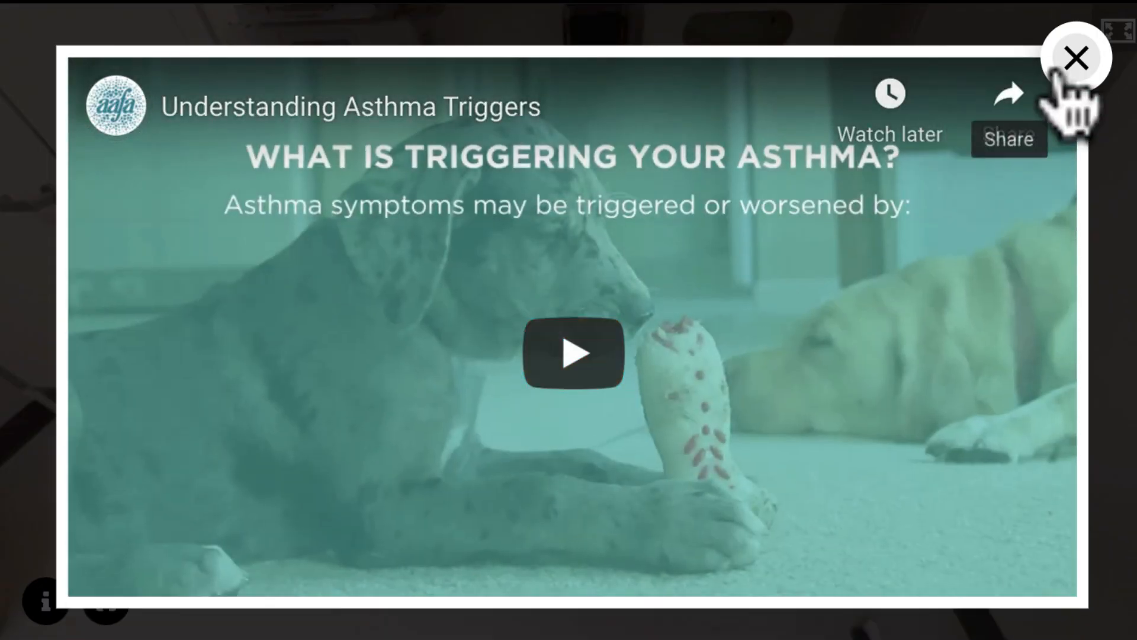
click(1075, 58)
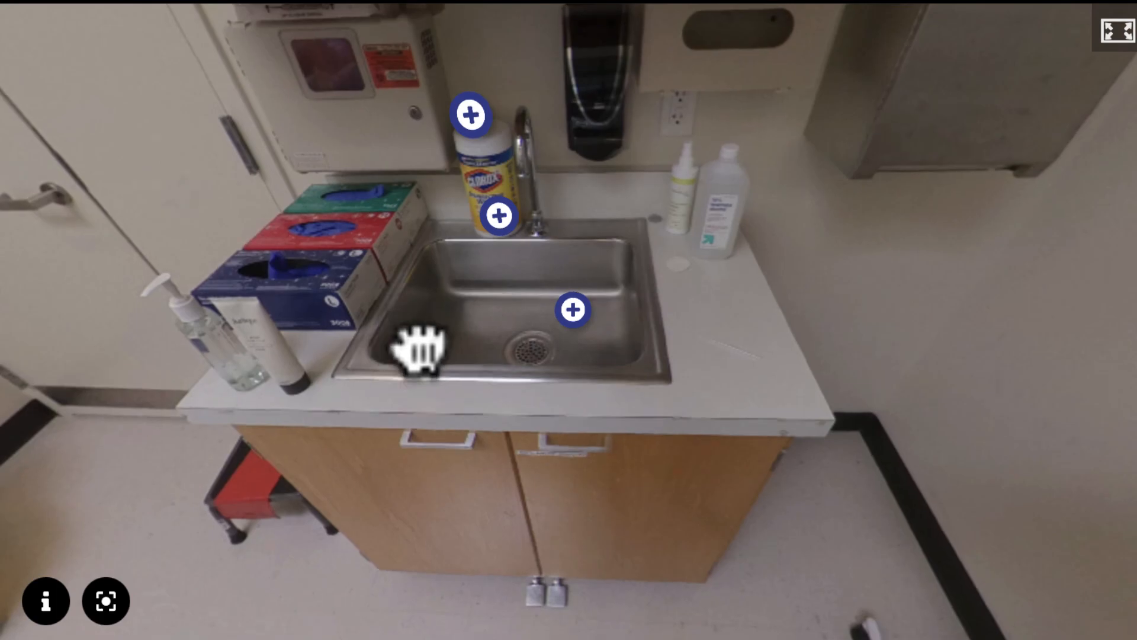